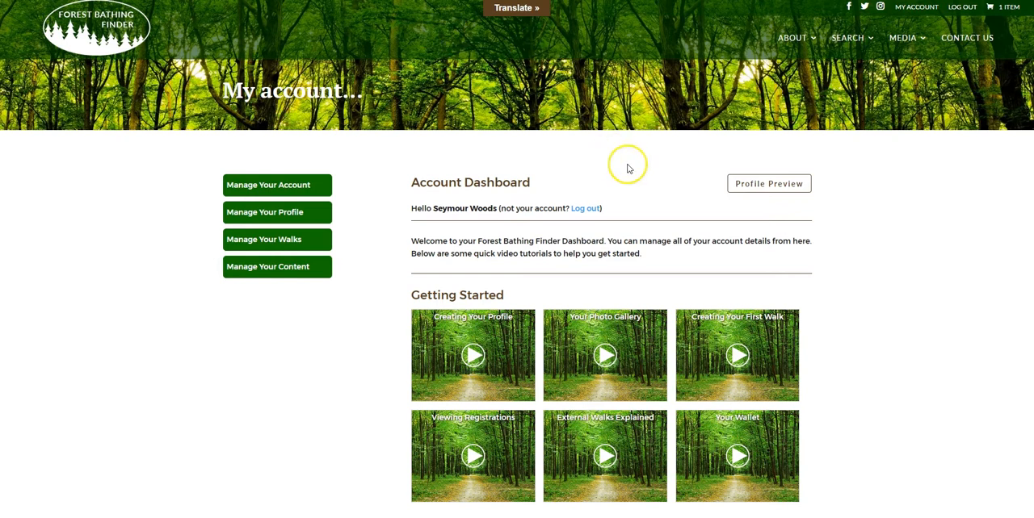
- Open the profile preview from the account dashboard, look over the About Me content, and close it
click(763, 187)
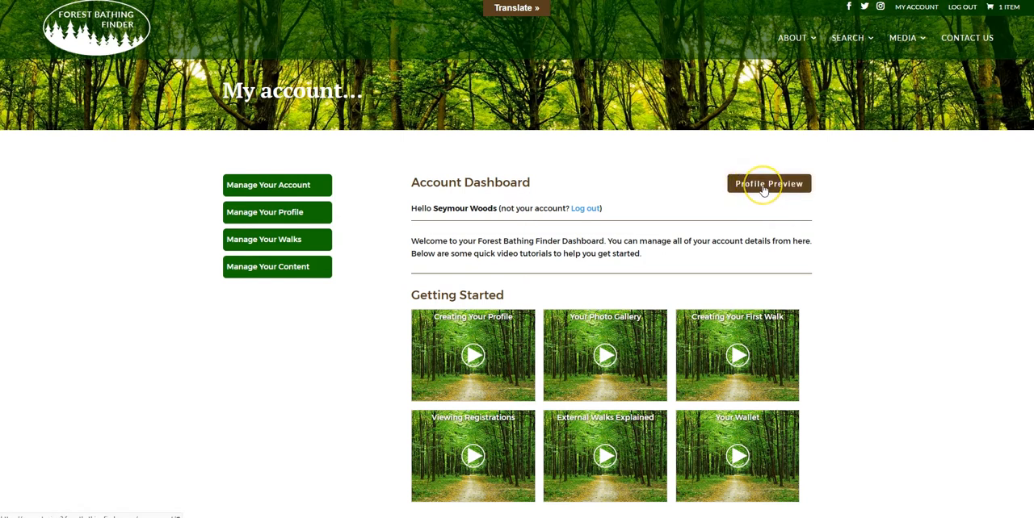
click(264, 213)
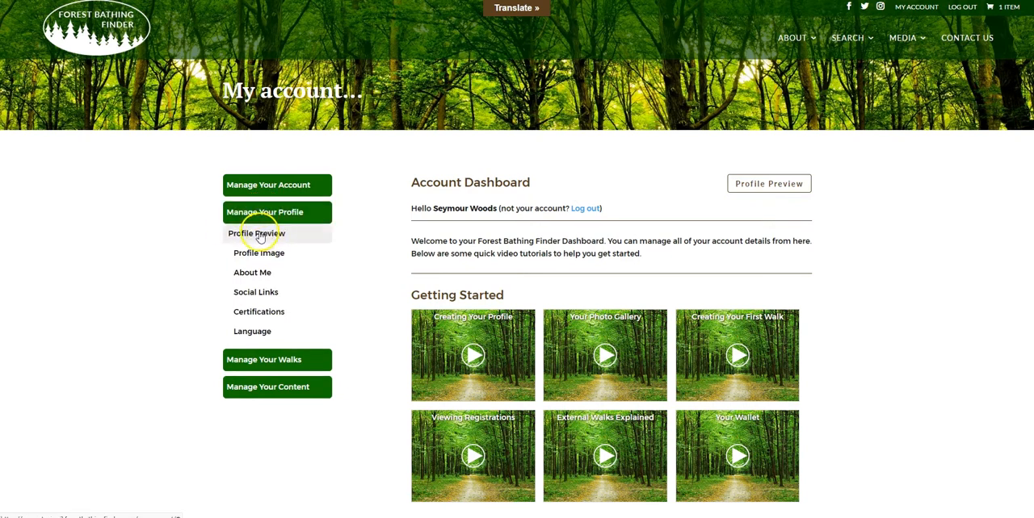
click(747, 186)
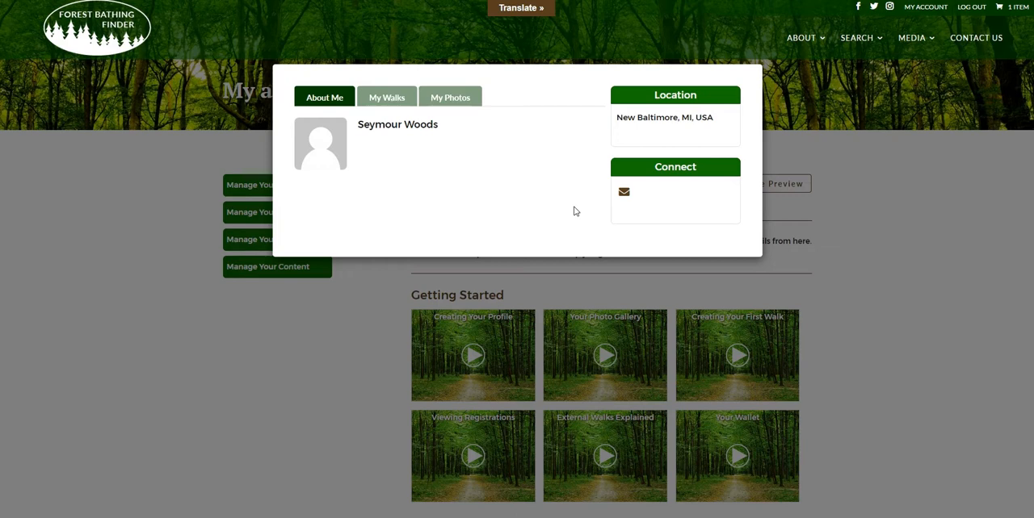
click(875, 158)
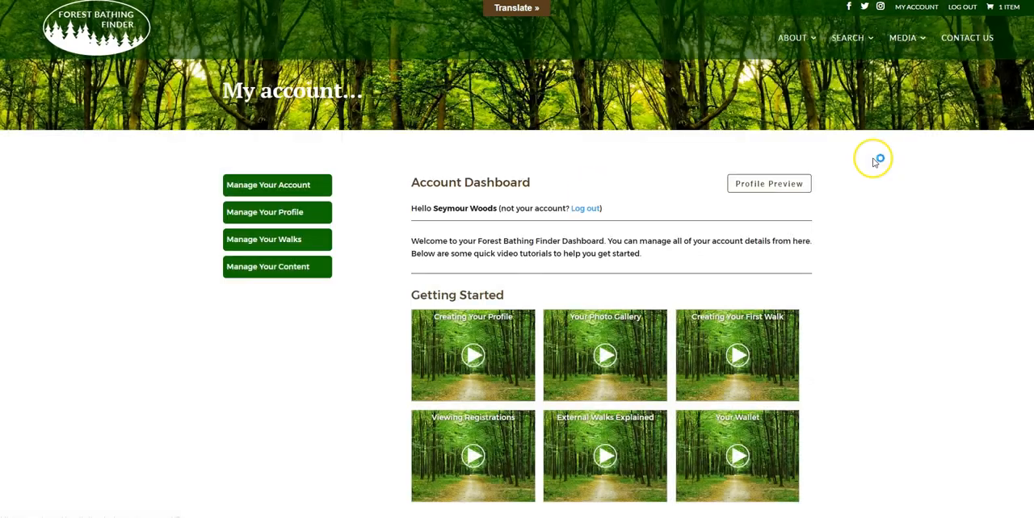
- Choose the cartoon professor portrait JPG as the new profile image and save the changes
click(258, 218)
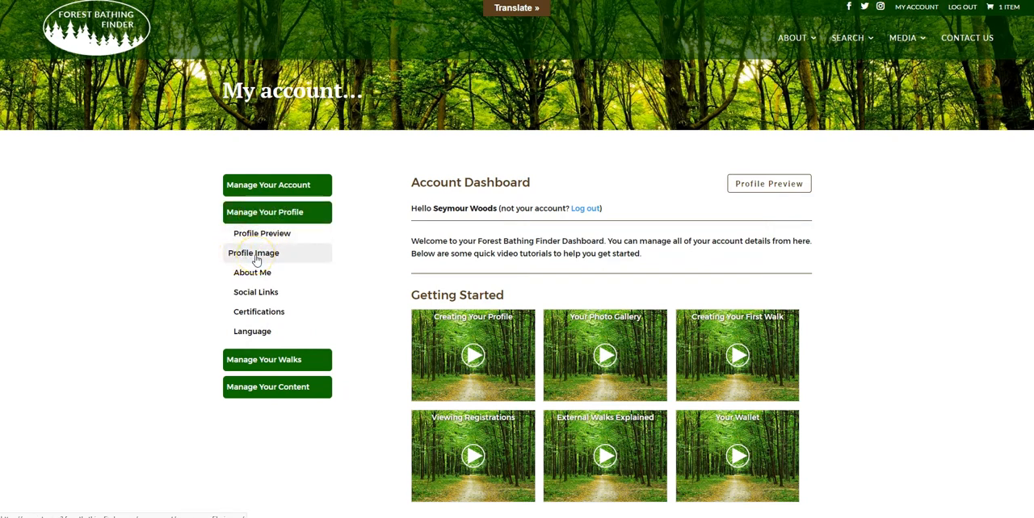
click(255, 254)
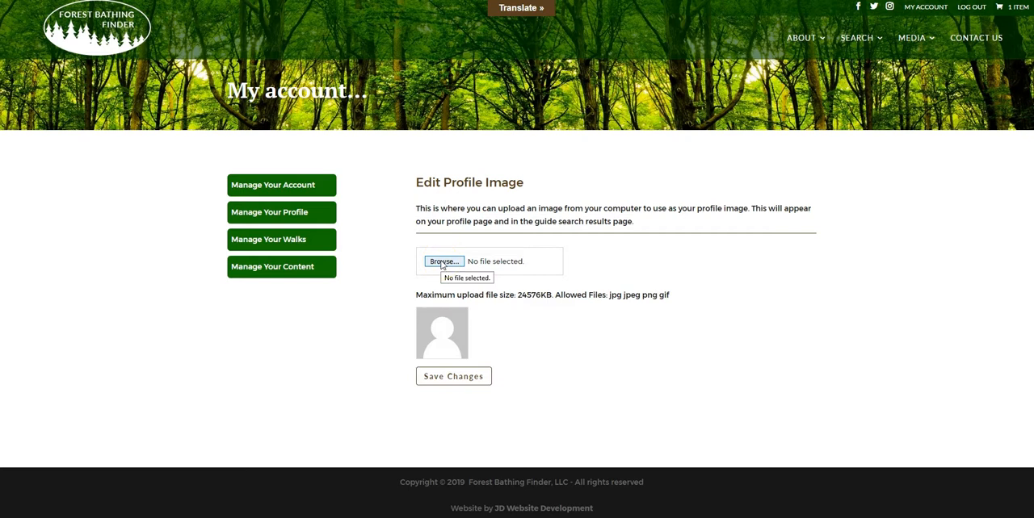
click(443, 263)
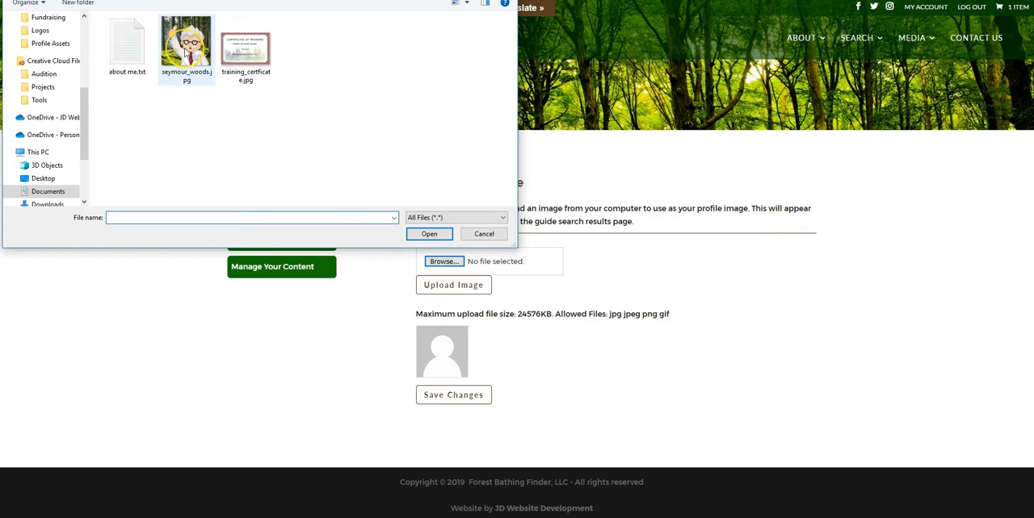
click(185, 50)
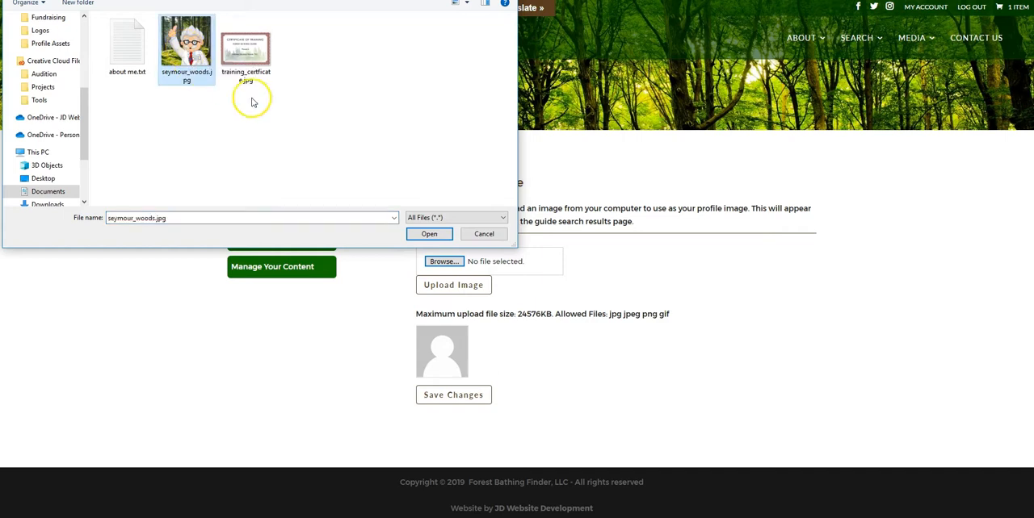
click(428, 234)
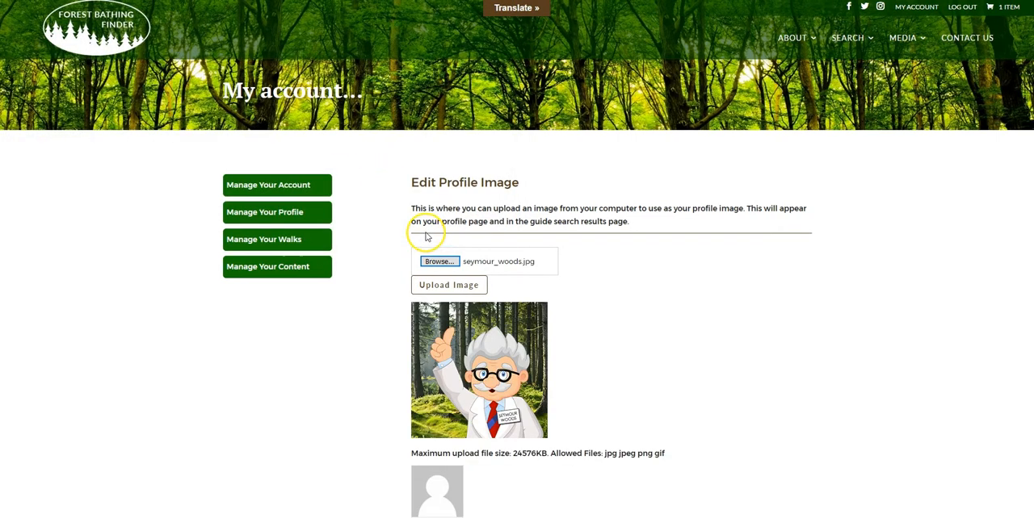
scroll(428, 236, down, 3)
click(446, 420)
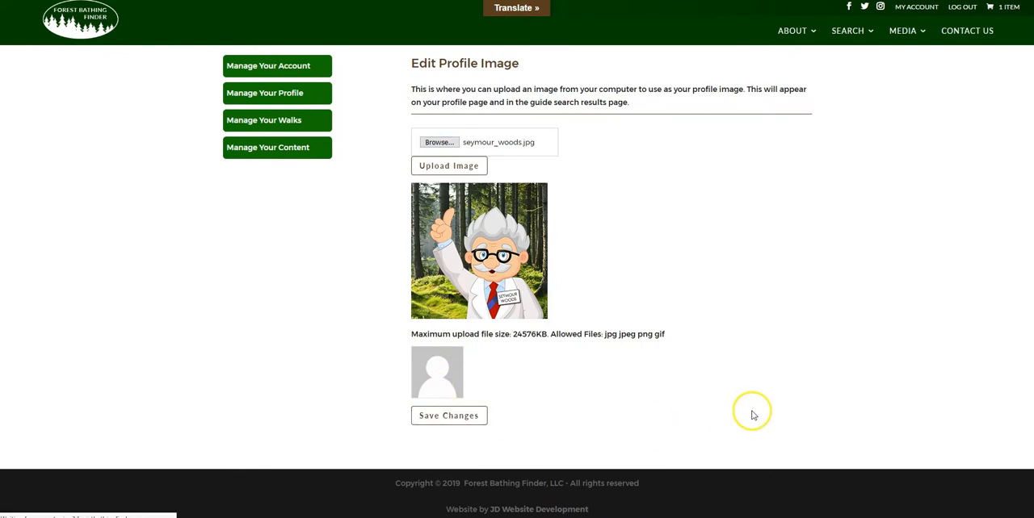
- Preview the profile to check the uploaded profile image, and close the preview
scroll(812, 219, down, 1)
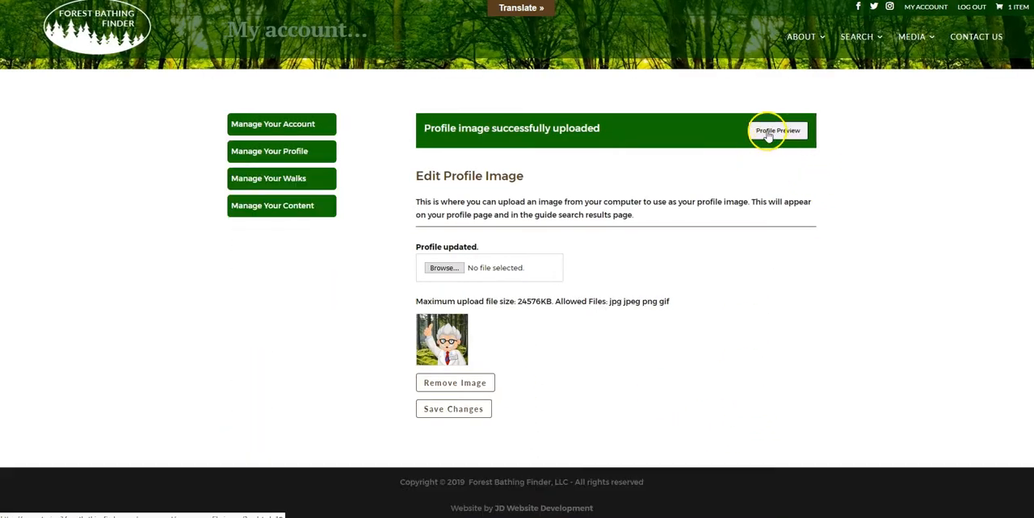
scroll(767, 137, up, 2)
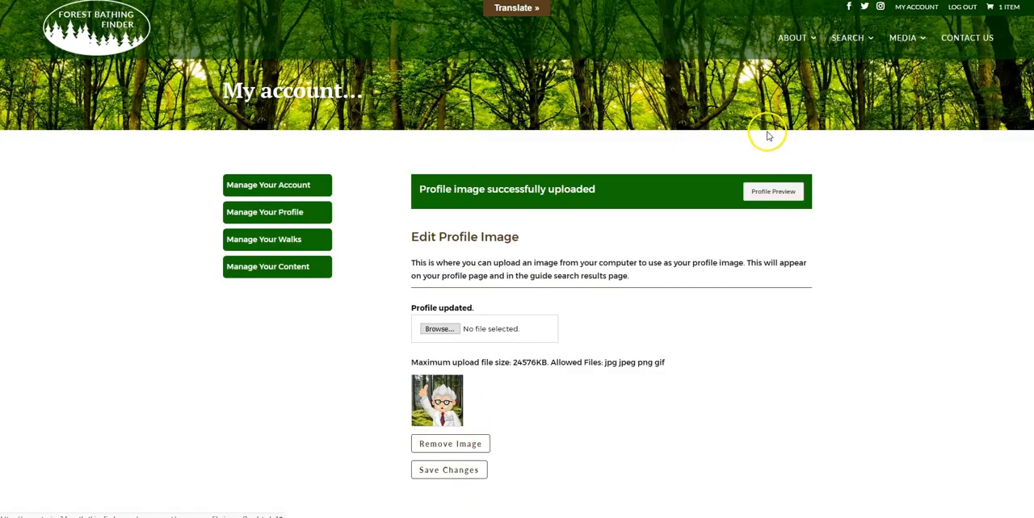
click(764, 195)
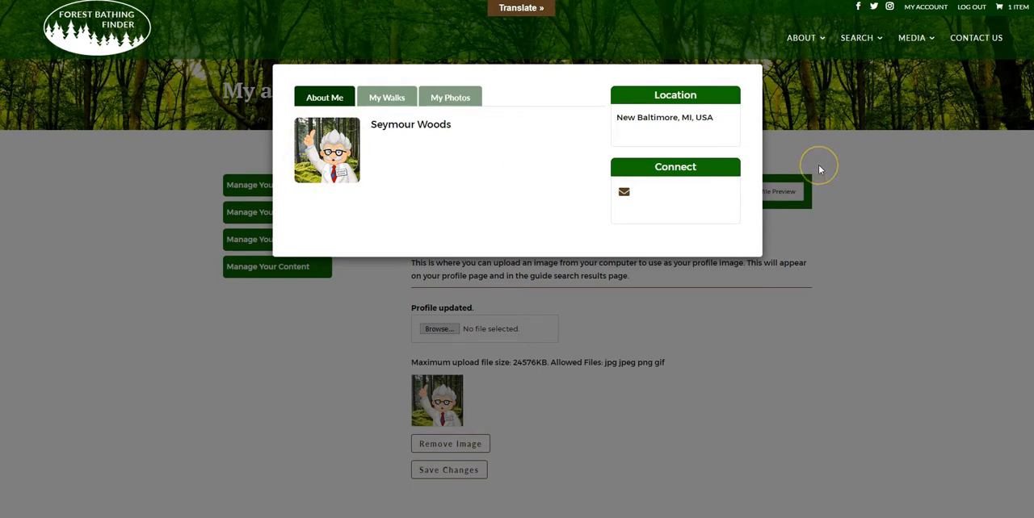
scroll(819, 169, down, 1)
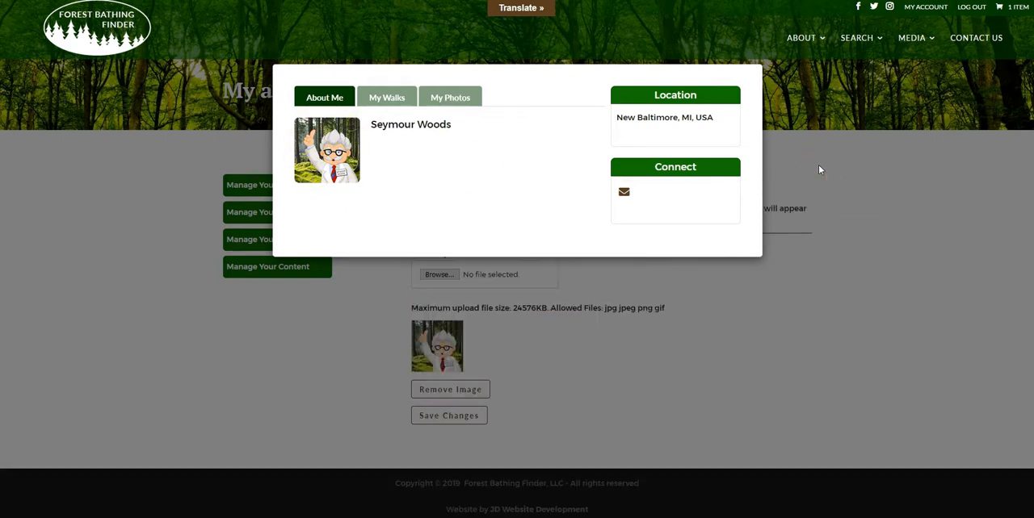
click(818, 164)
- Open the profile's About Me page and look over the long and short bio fields
click(271, 217)
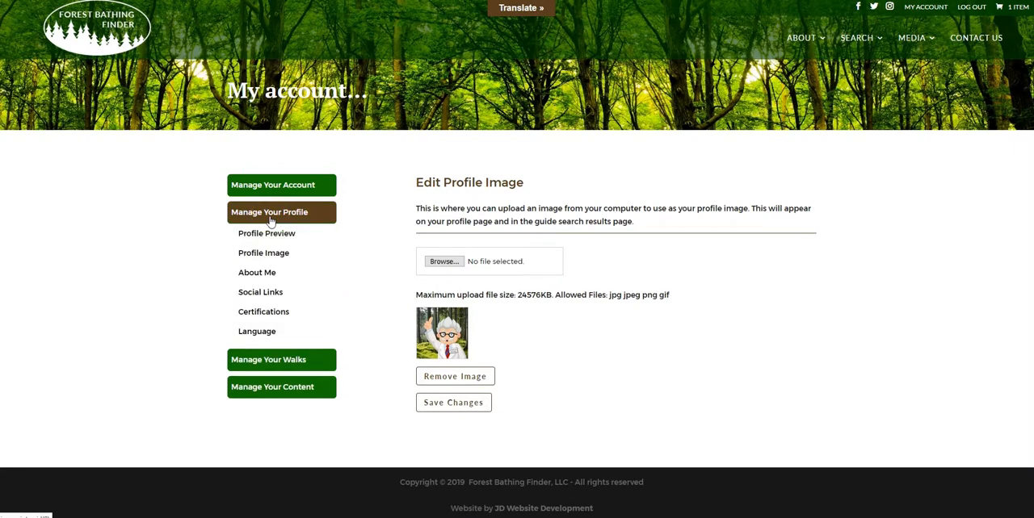
click(262, 278)
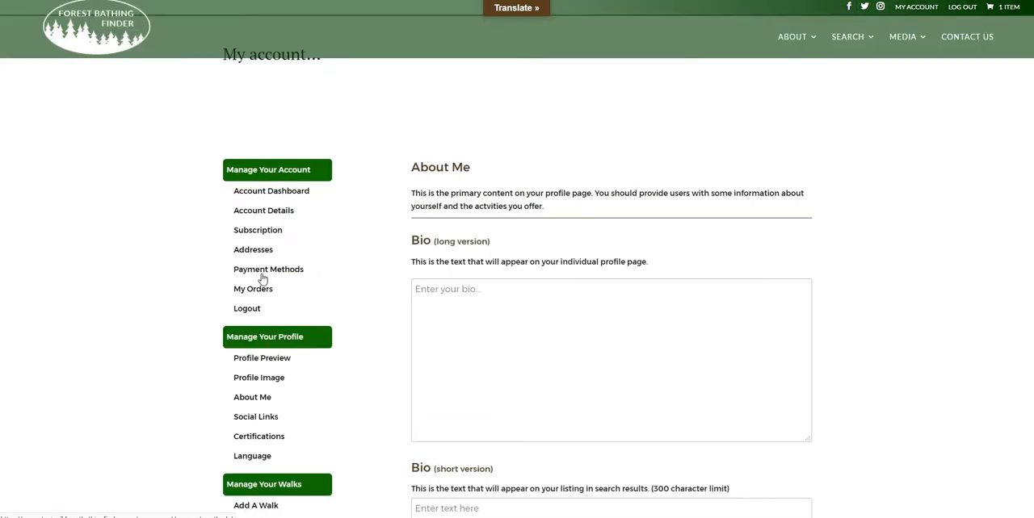
click(259, 278)
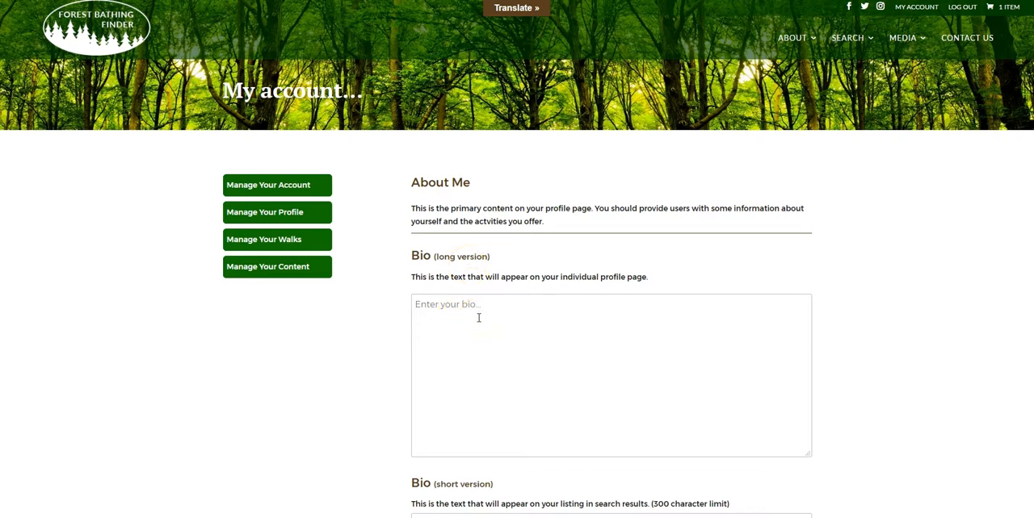
scroll(478, 318, down, 3)
click(454, 335)
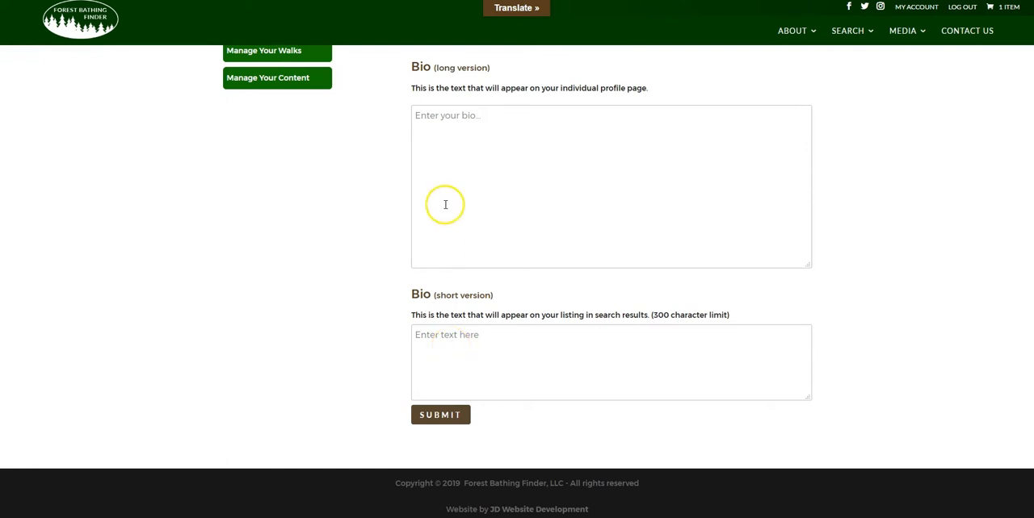
scroll(443, 251, up, 2)
- Copy the full text of about me.txt from Notepad and paste it into the long version of the bio
click(445, 231)
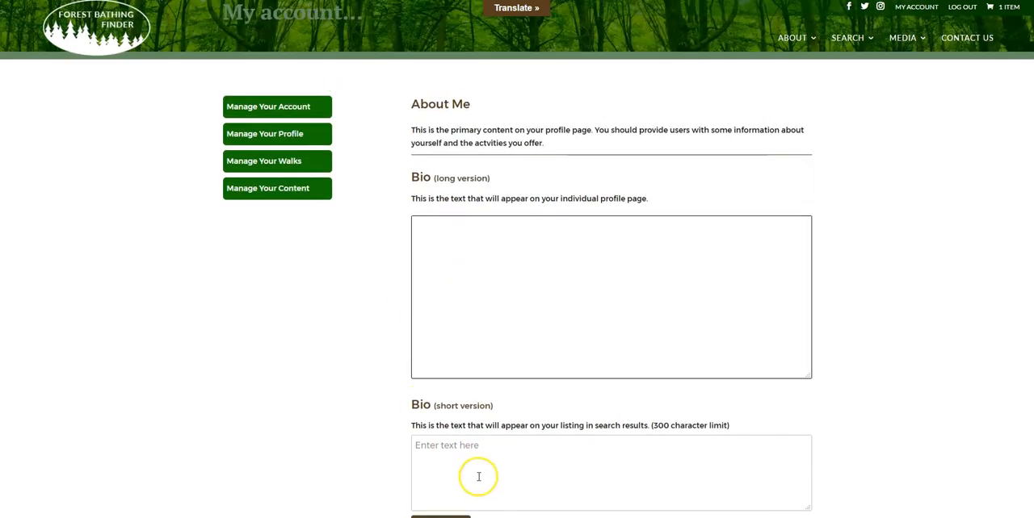
key(alt+Tab)
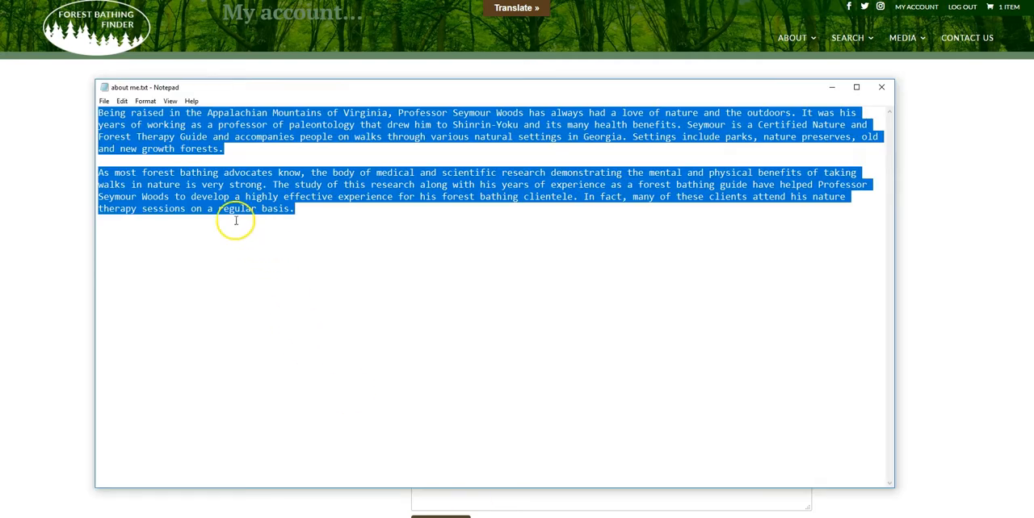
right_click(255, 187)
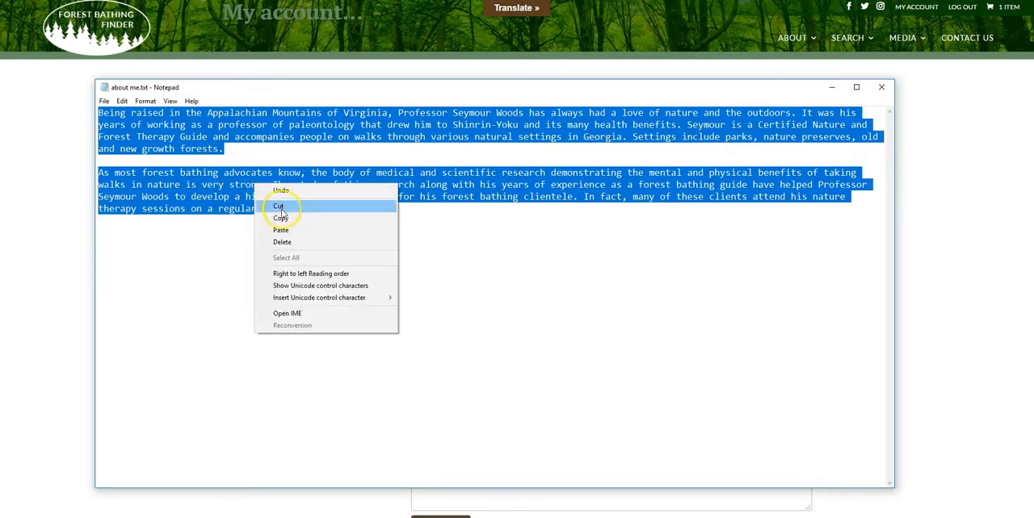
click(279, 216)
click(90, 153)
click(473, 228)
key(ctrl+v)
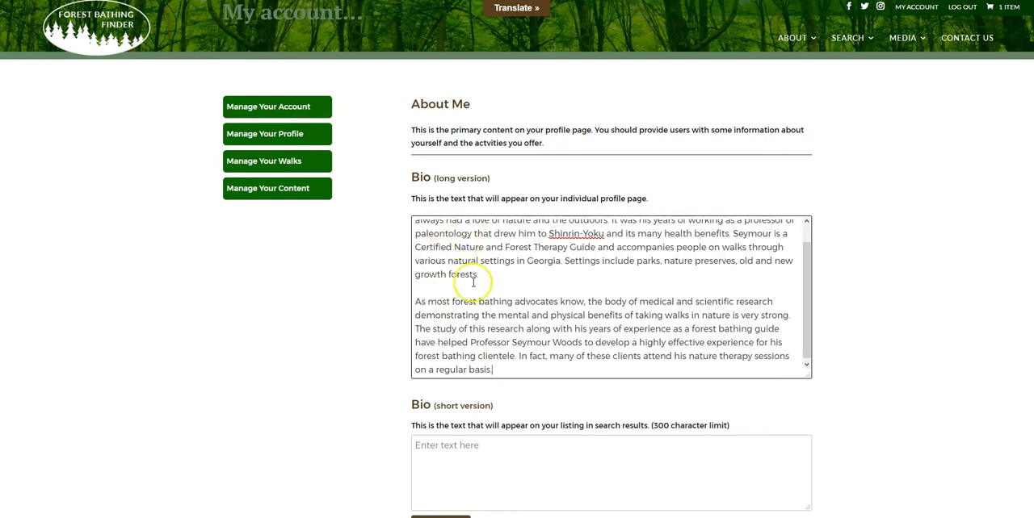
- Copy the first two sentences of the long bio into the short version and submit the About Me form
drag(812, 259, 811, 244)
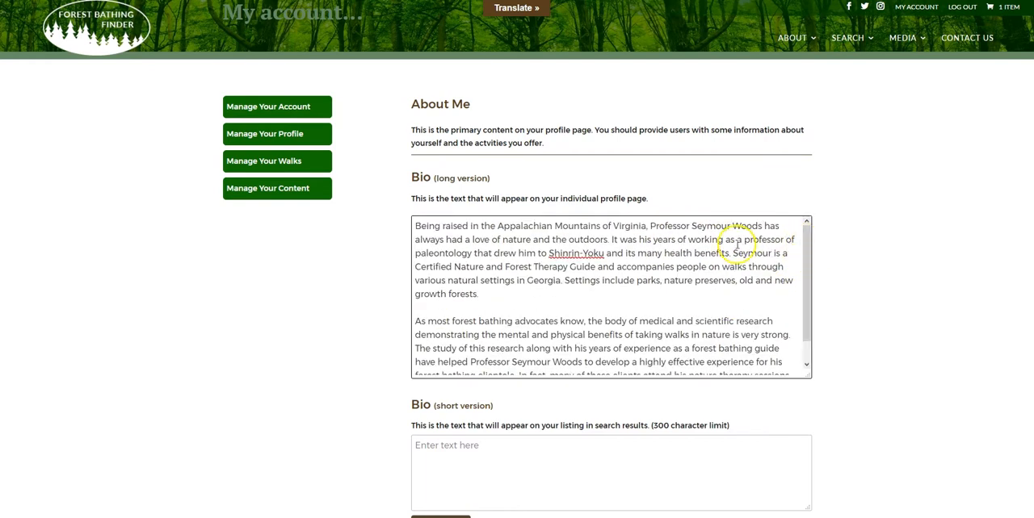
drag(732, 253, 370, 212)
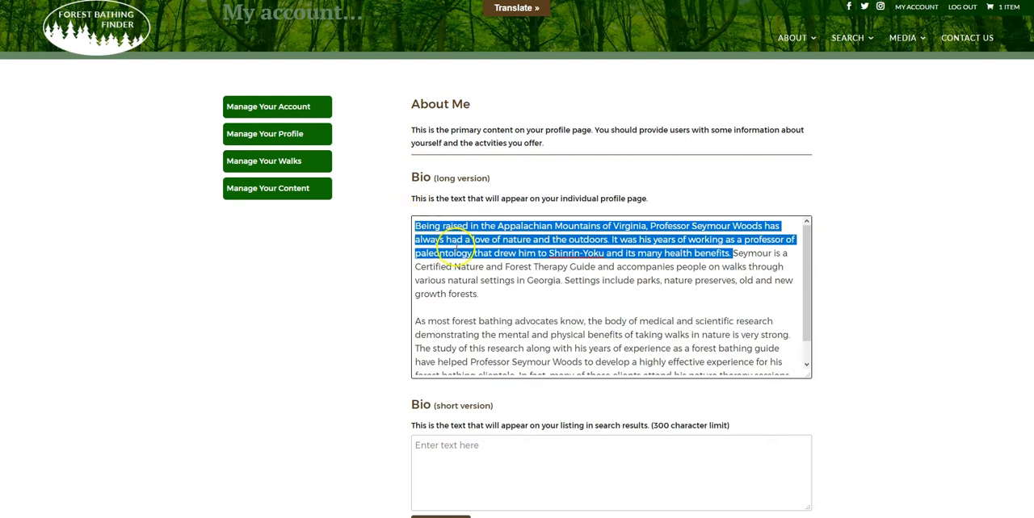
right_click(482, 239)
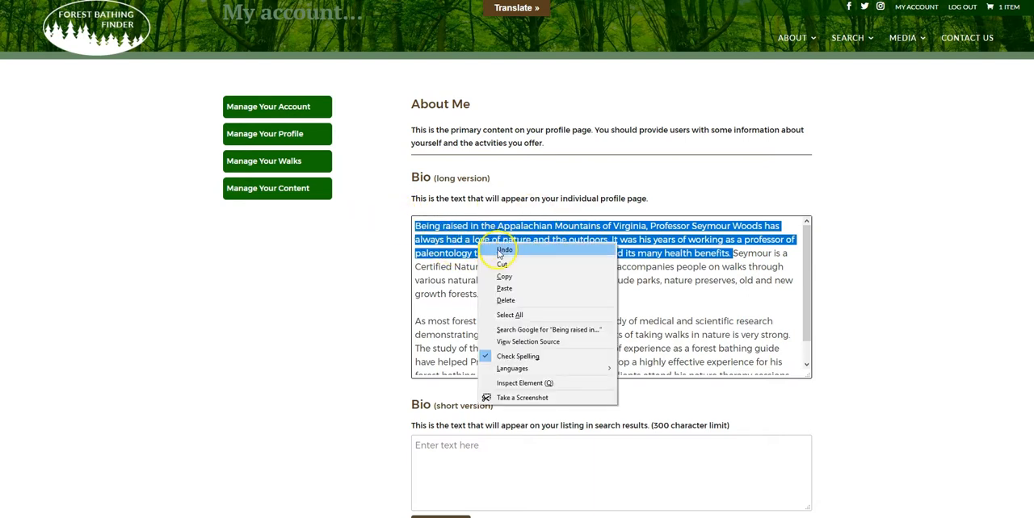
click(495, 268)
drag(482, 428, 481, 448)
click(479, 449)
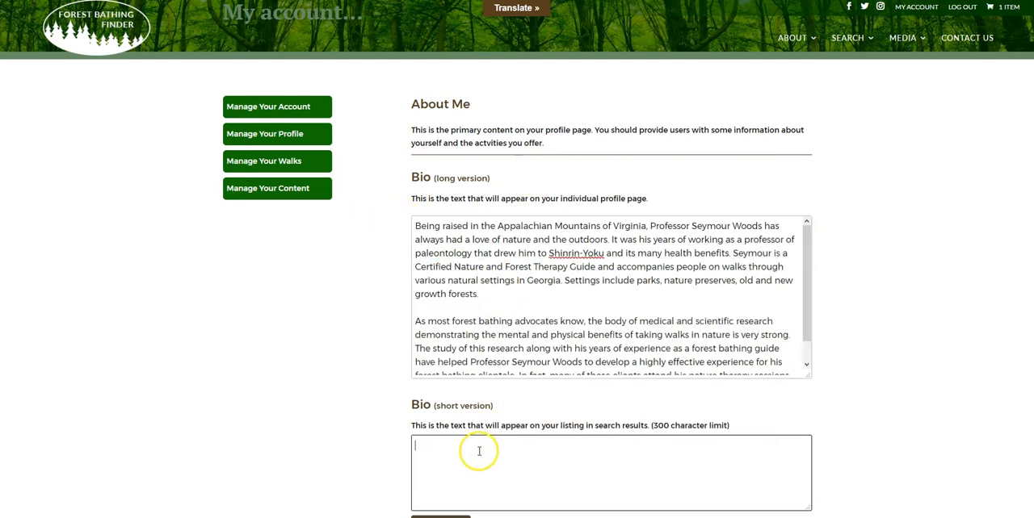
key(ctrl+v)
scroll(417, 417, down, 2)
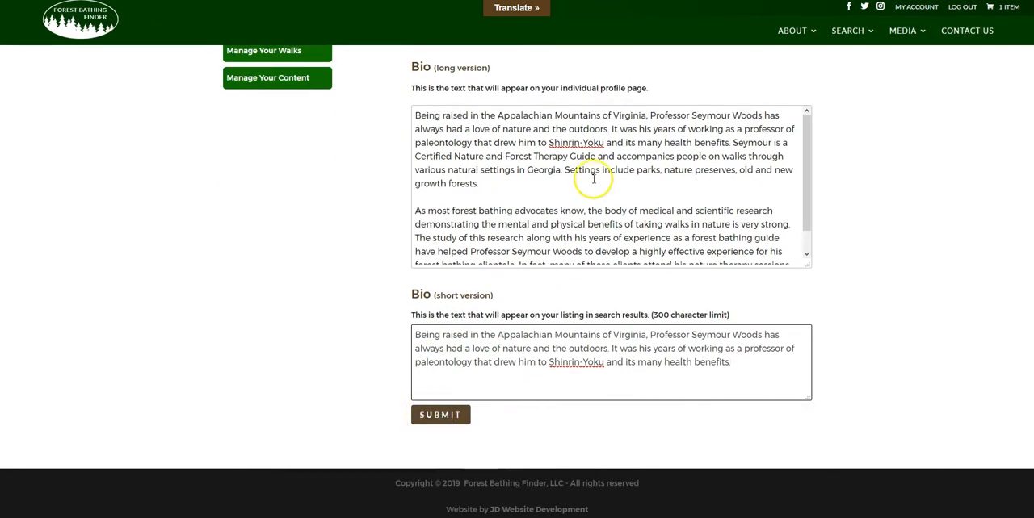
click(447, 418)
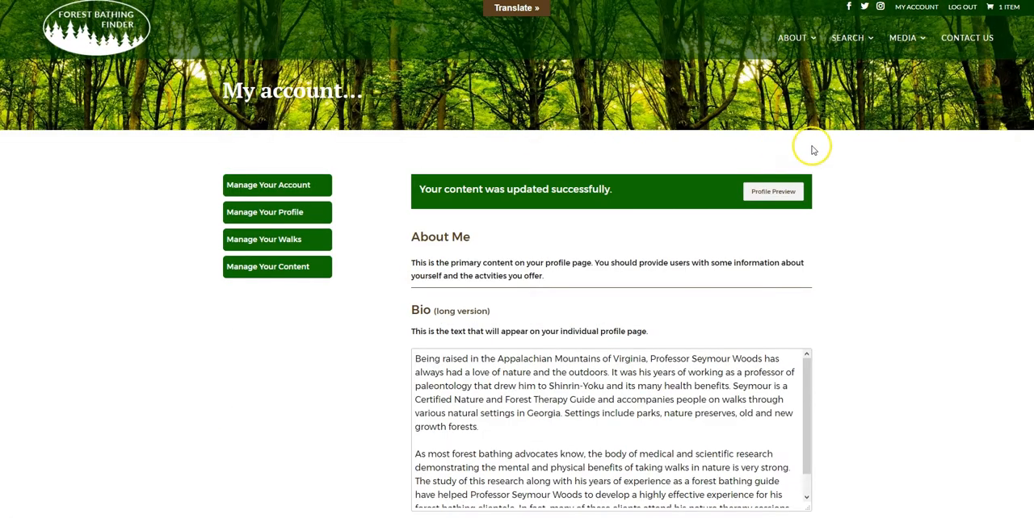
- Preview the profile, check the first paragraph of the long bio beside the profile image, and close the preview
click(773, 196)
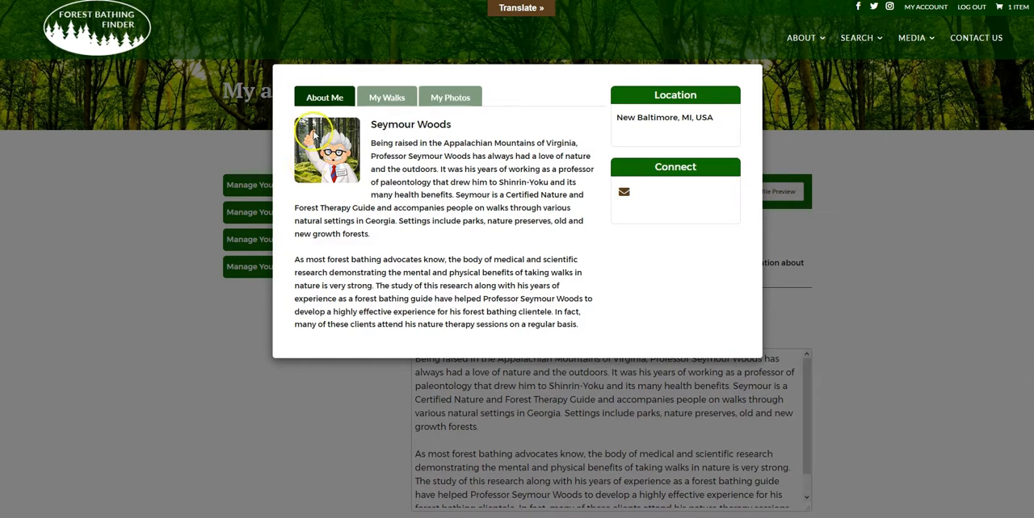
drag(370, 143, 490, 236)
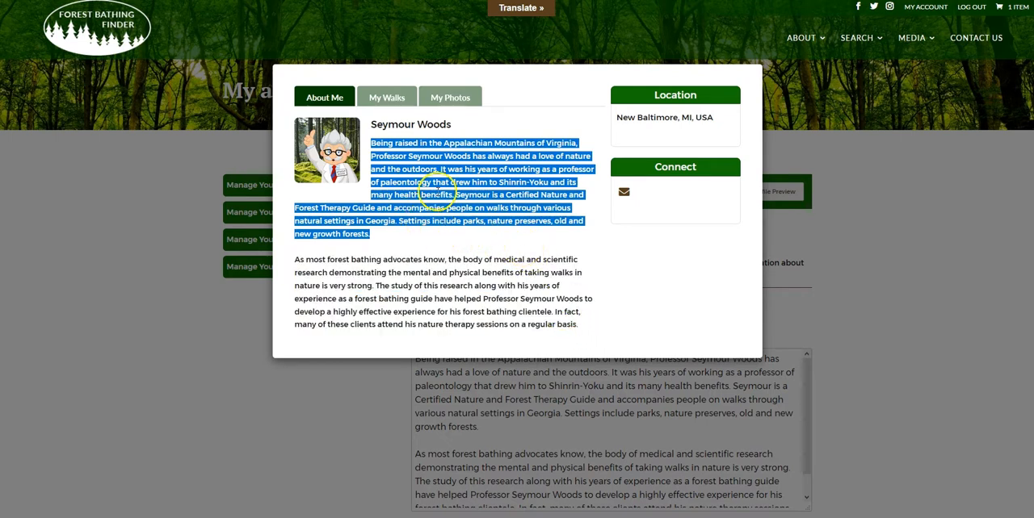
click(835, 179)
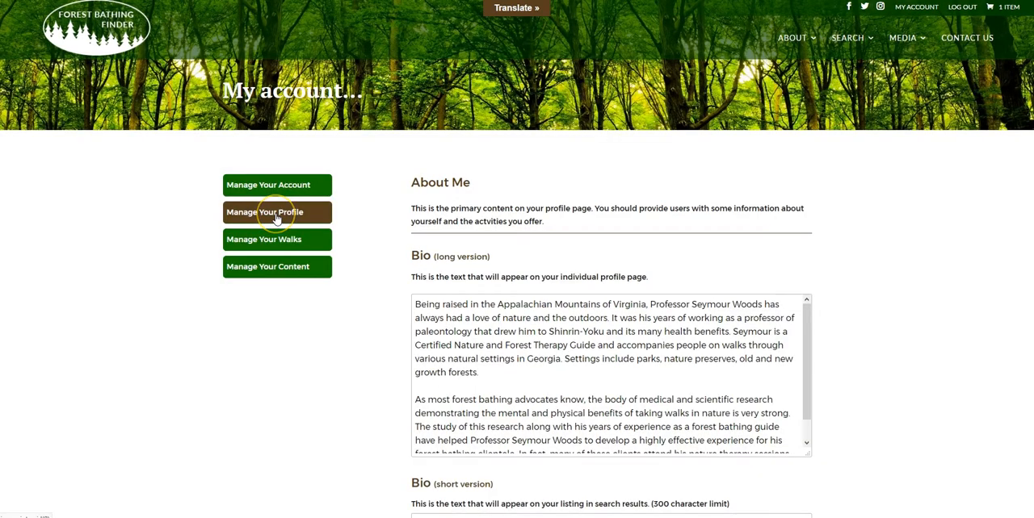
- Open the profile's Social Links page and copy the Forest Bathing Finder page URL from the Facebook browser window
click(277, 215)
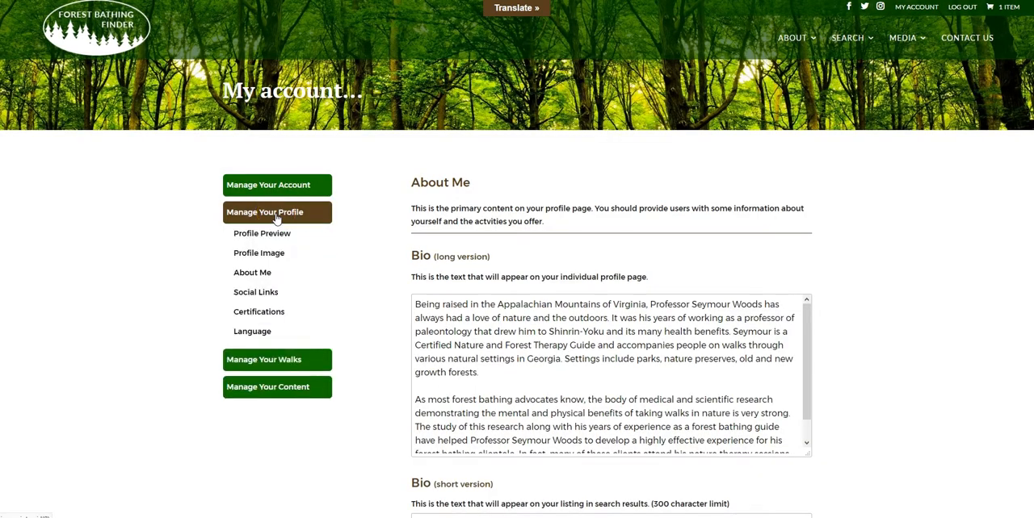
click(260, 294)
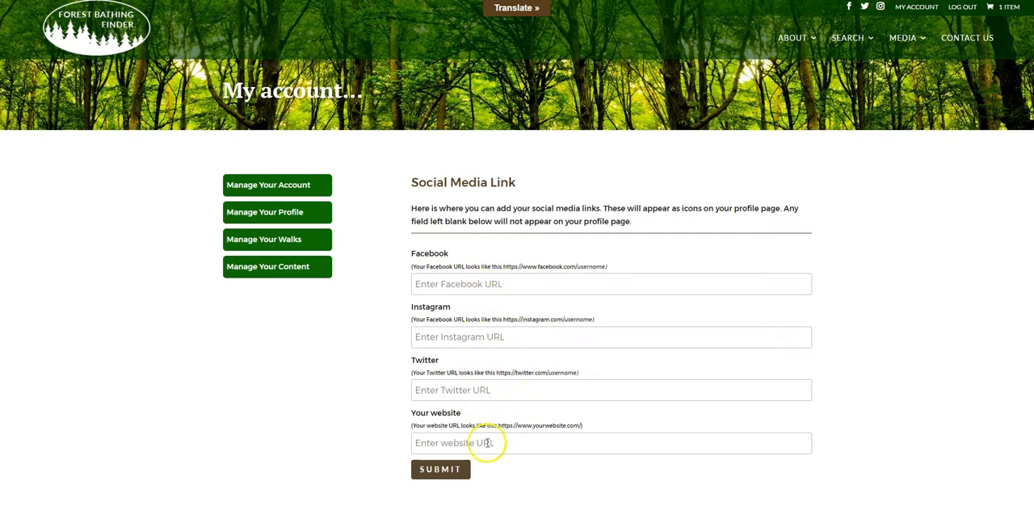
click(475, 285)
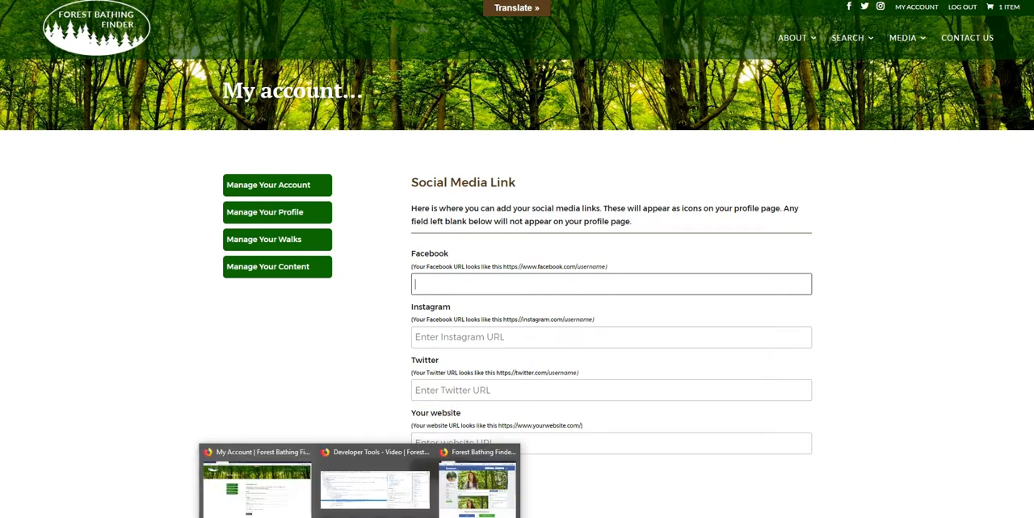
click(462, 501)
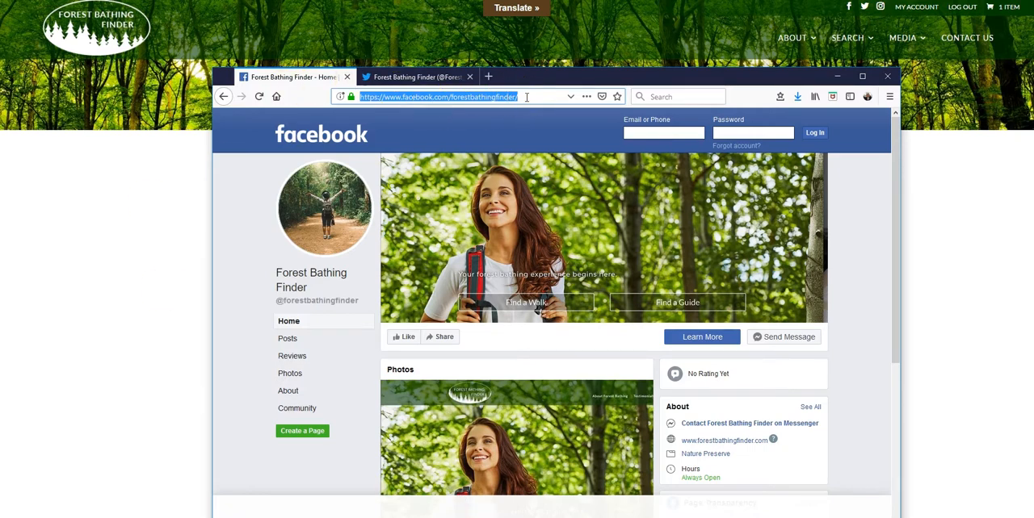
click(364, 97)
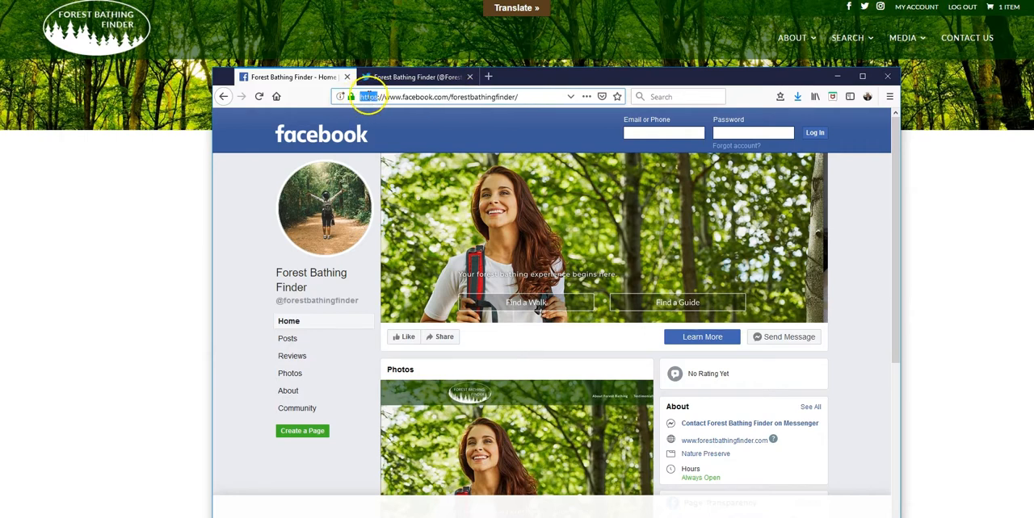
drag(519, 97, 345, 98)
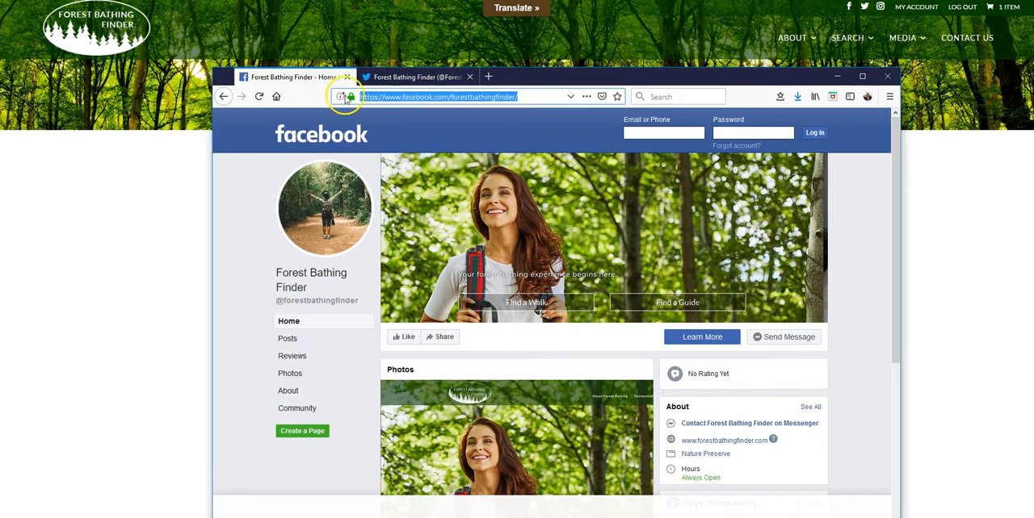
right_click(403, 97)
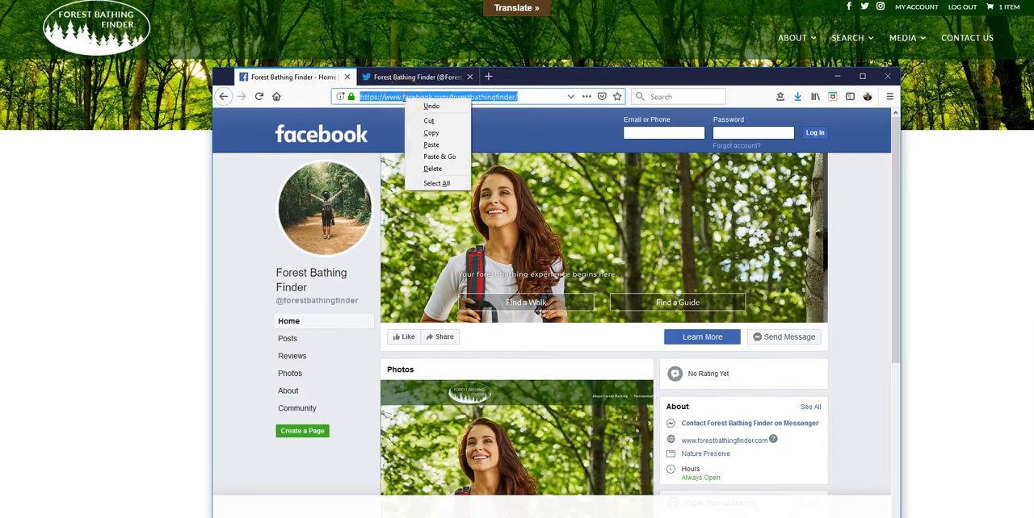
click(437, 134)
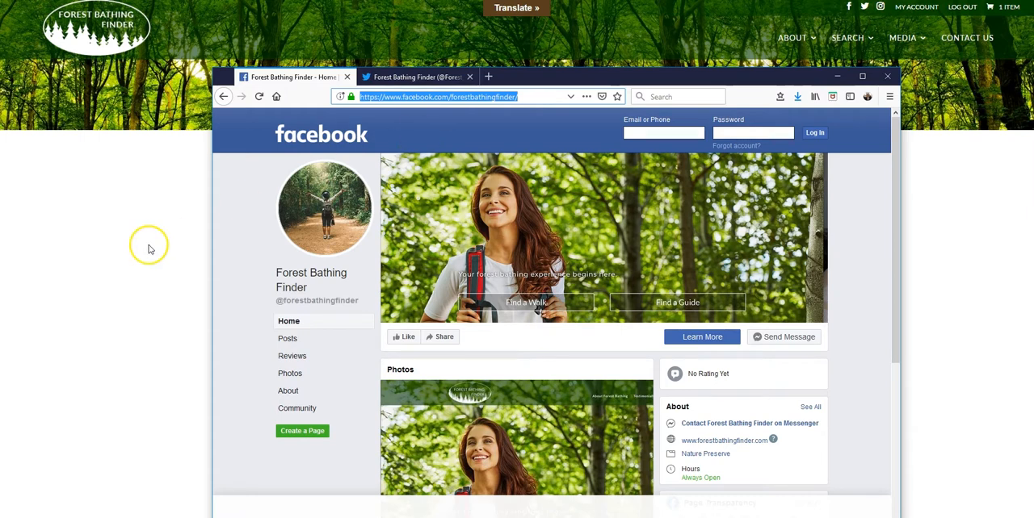
click(837, 76)
click(461, 284)
right_click(436, 284)
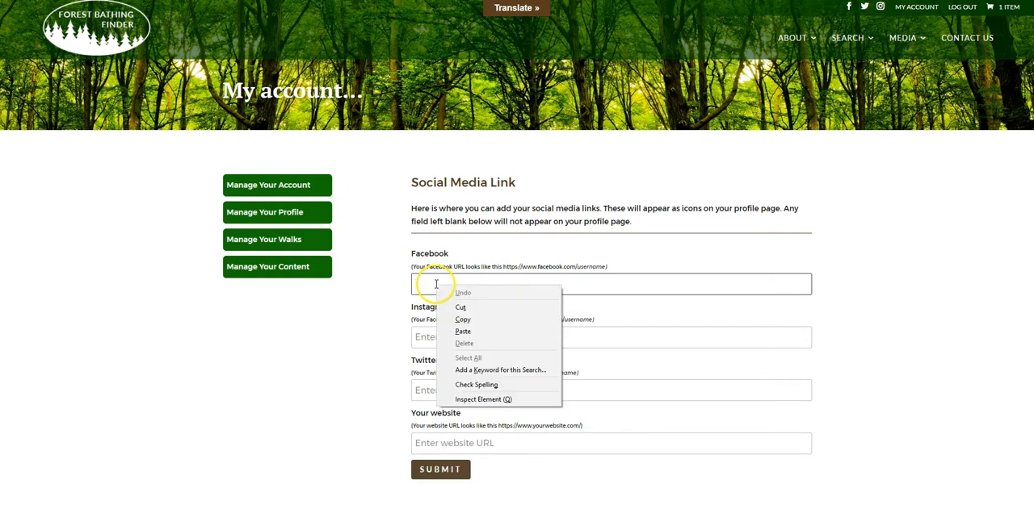
click(463, 322)
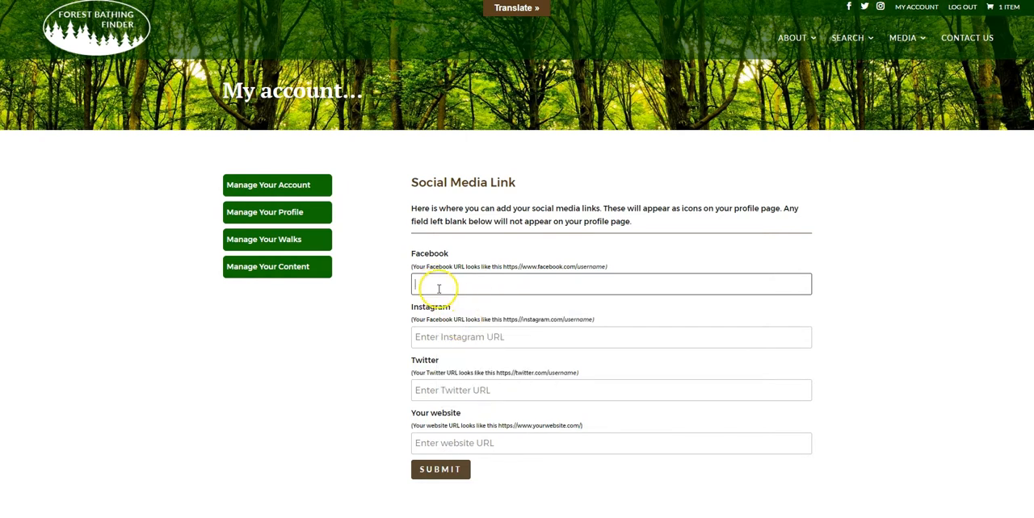
right_click(450, 289)
click(465, 337)
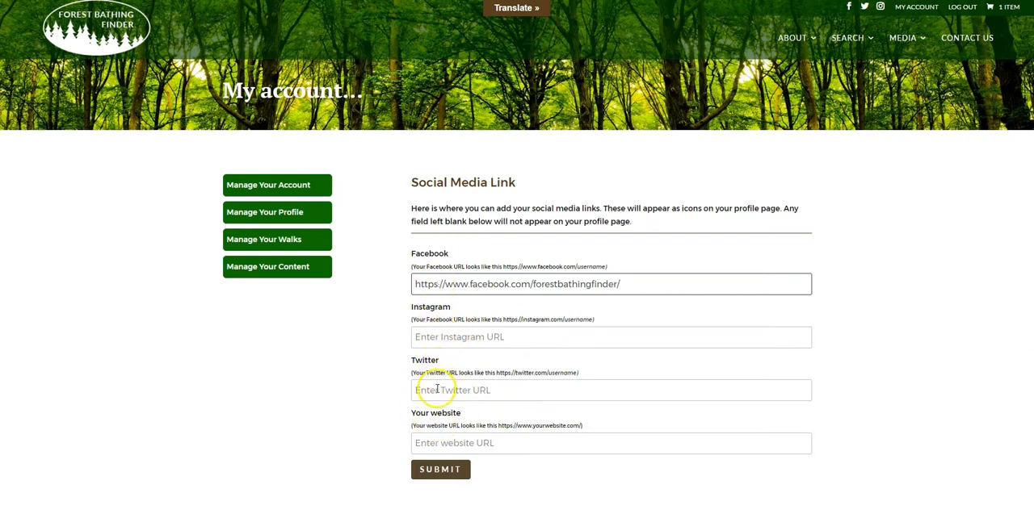
- Switch to the other browser window and copy the URL of the Forest Bathing Finder Twitter page
click(436, 443)
click(443, 337)
click(443, 390)
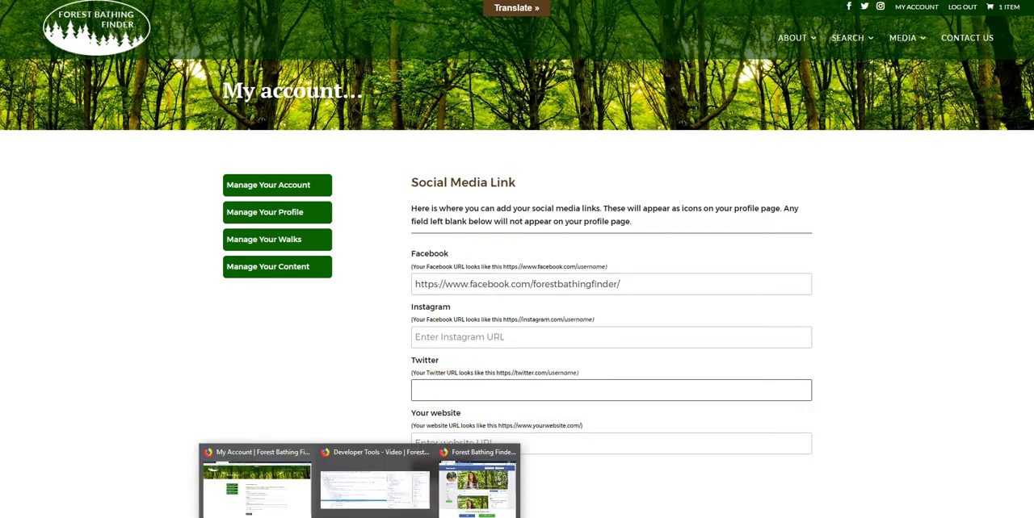
click(485, 485)
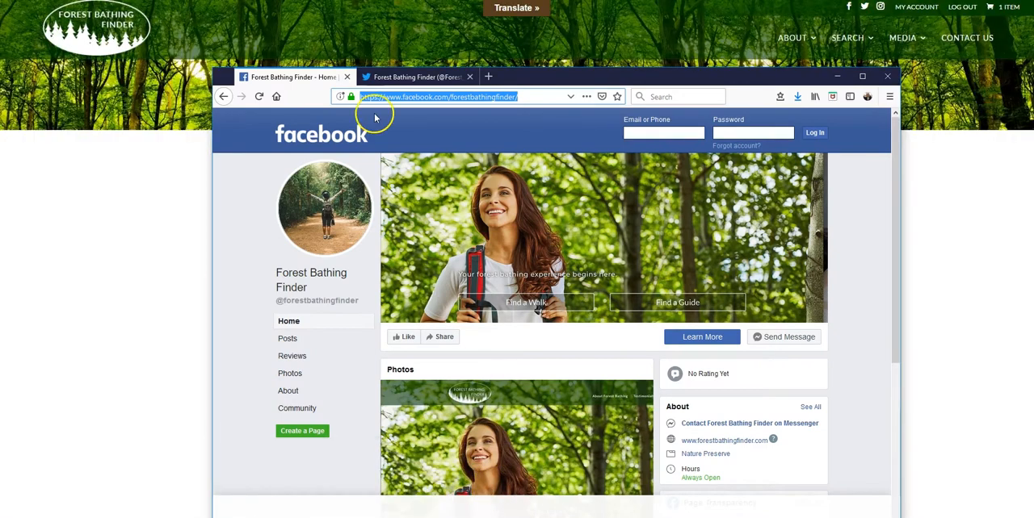
click(408, 74)
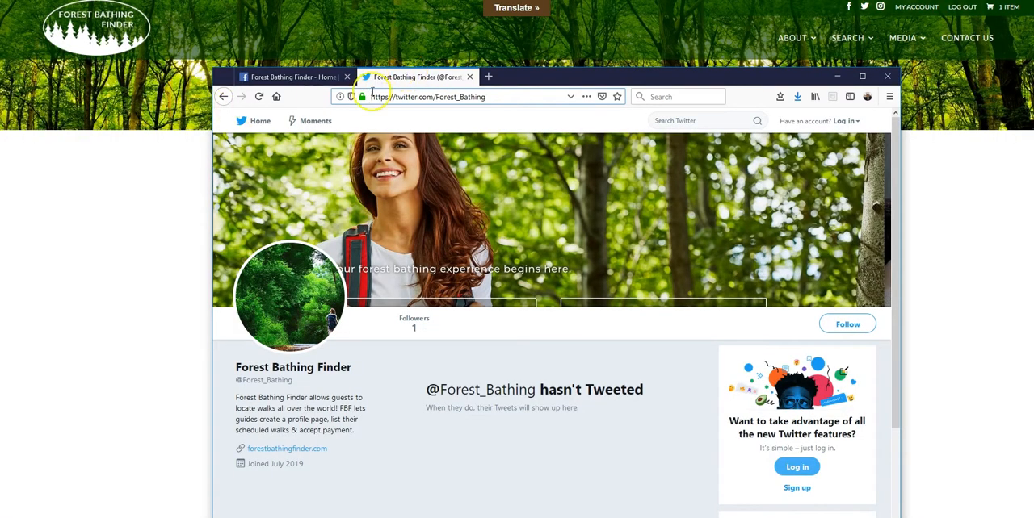
click(498, 97)
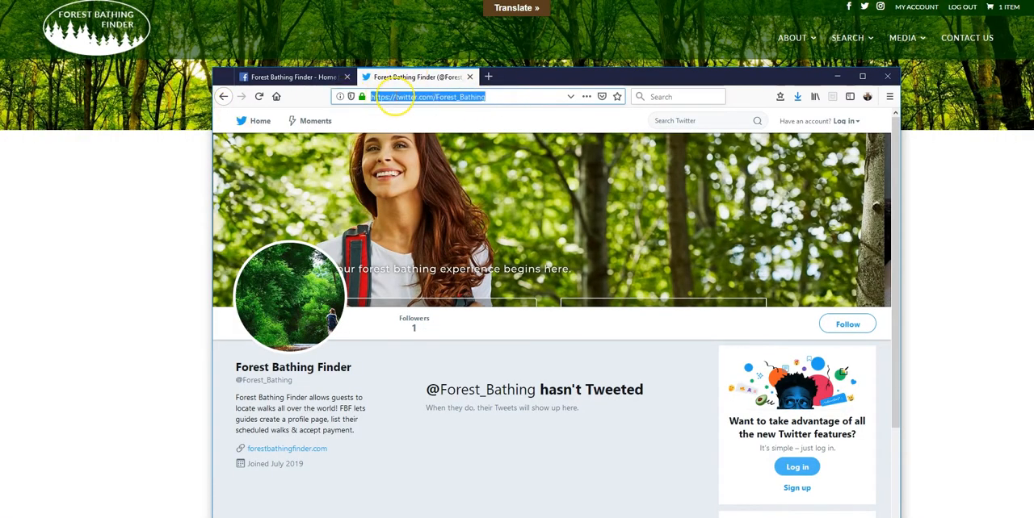
right_click(396, 99)
click(424, 134)
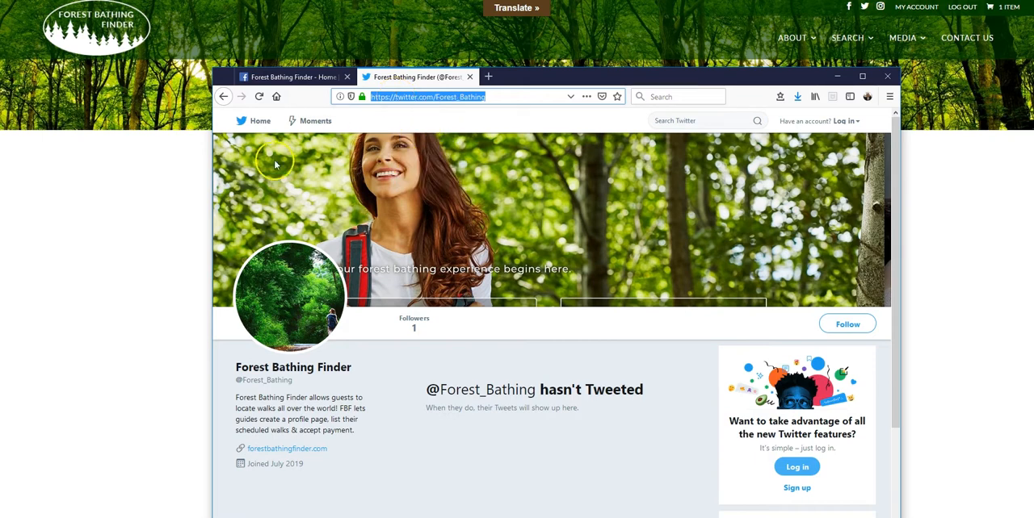
click(838, 76)
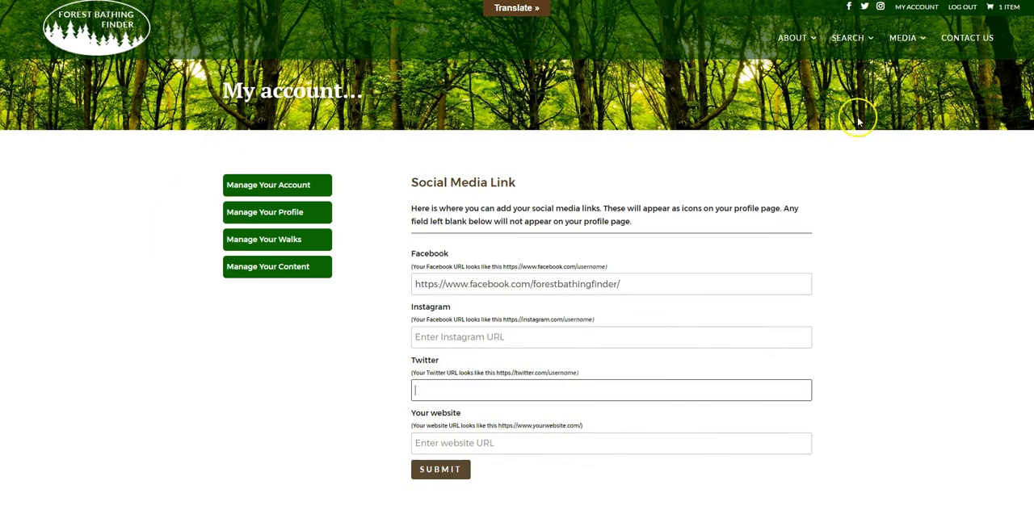
click(424, 390)
right_click(424, 390)
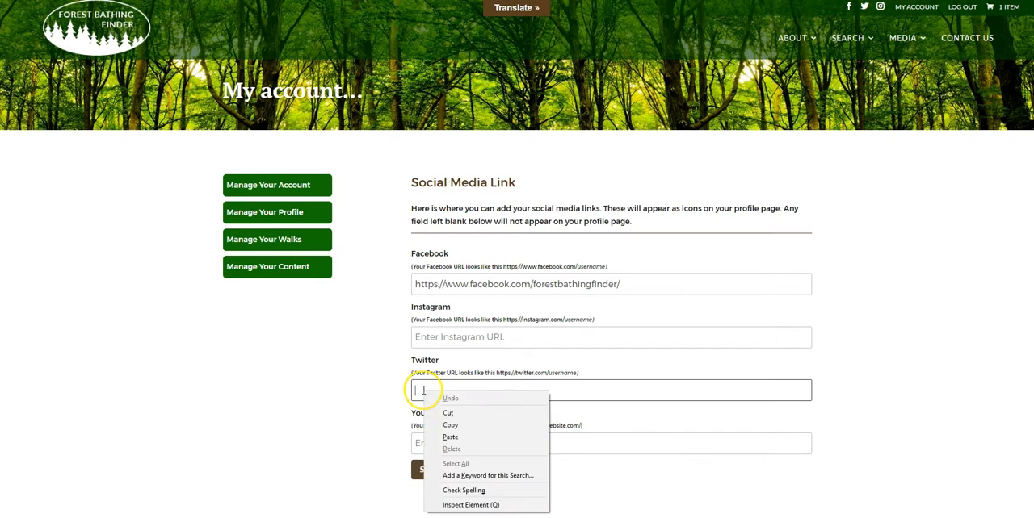
click(465, 440)
click(514, 446)
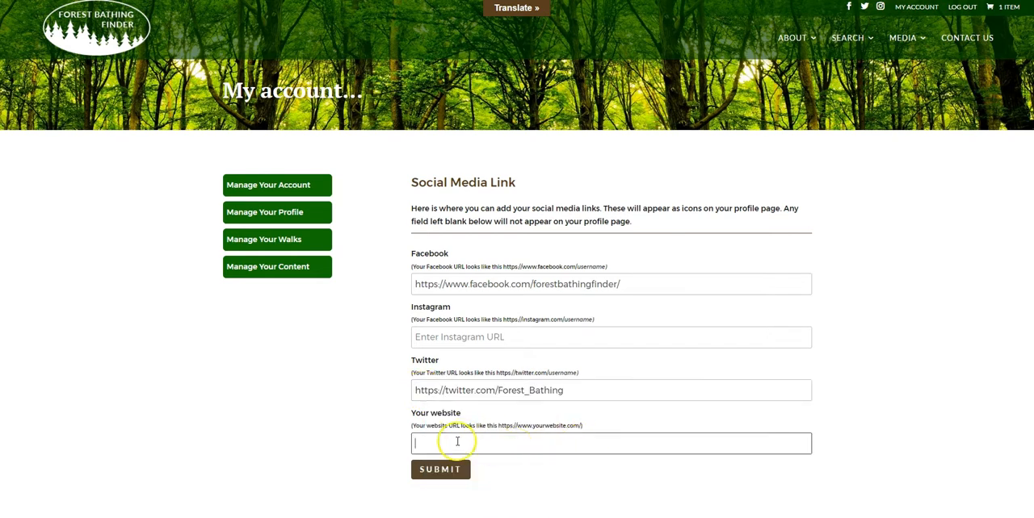
text(h)
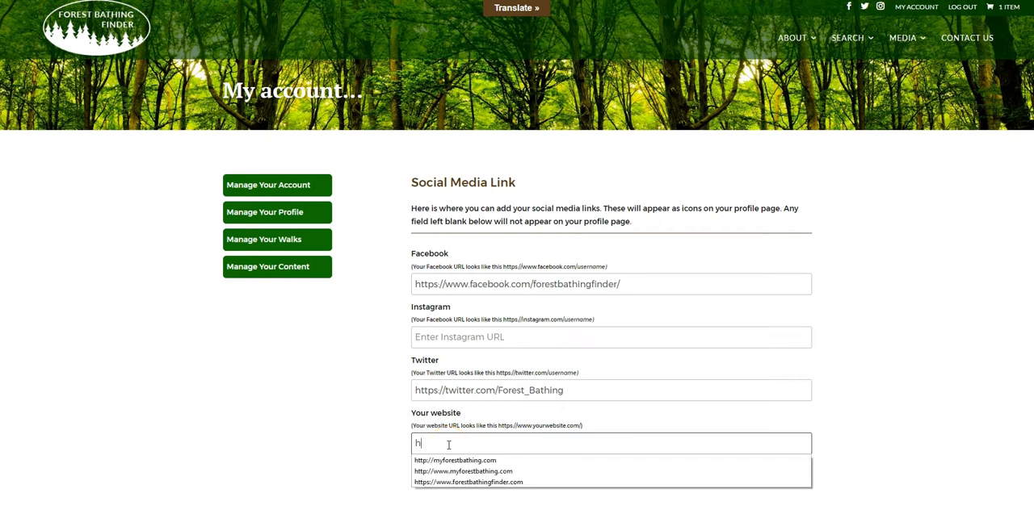
text(ttp:/)
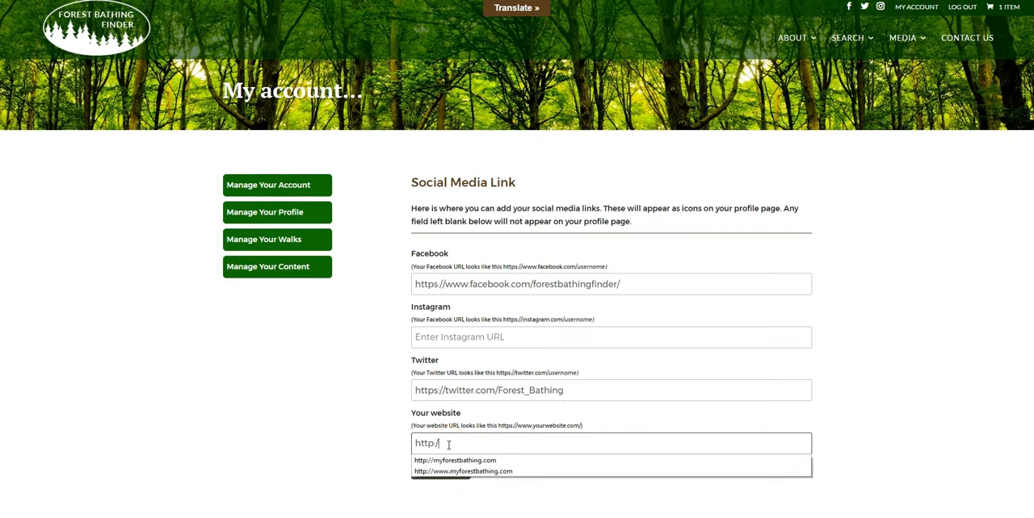
text(/myforestbathing.com)
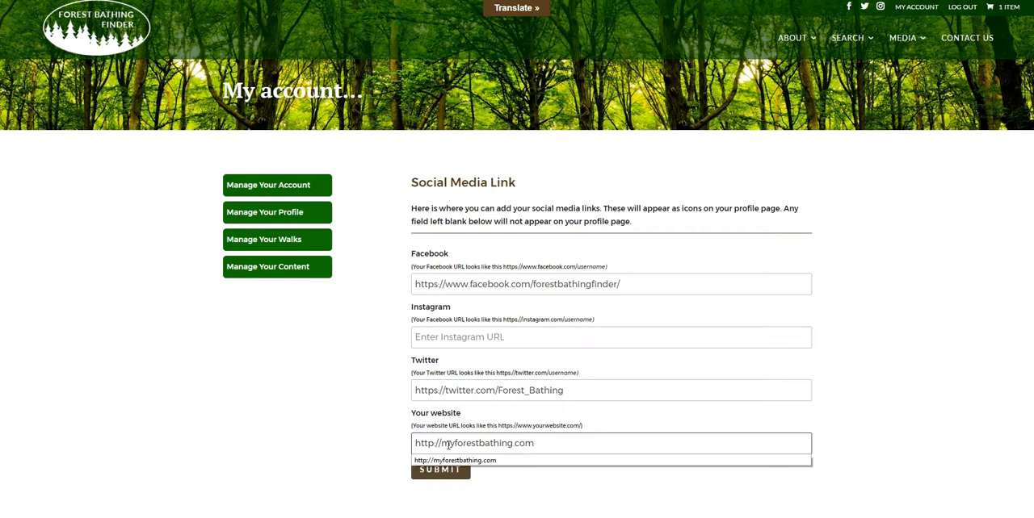
click(452, 460)
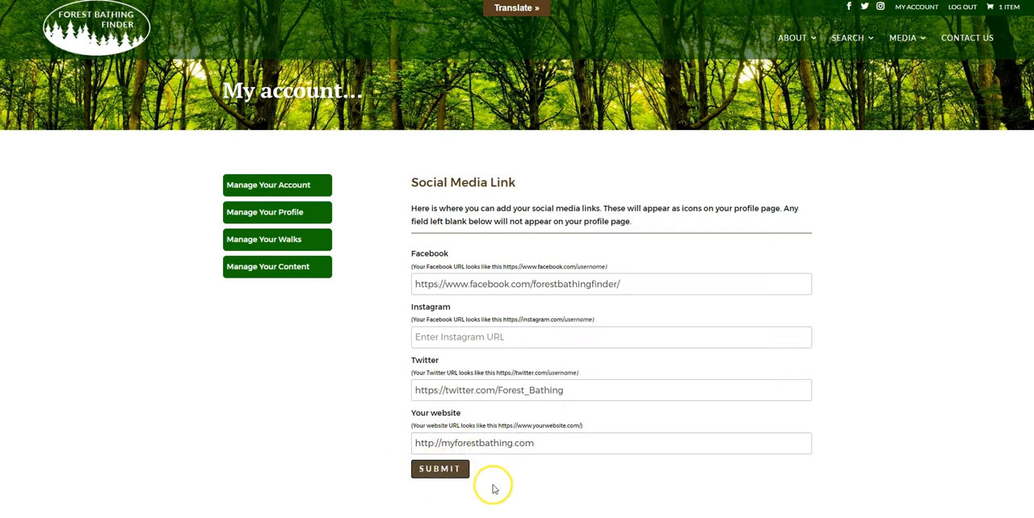
click(444, 475)
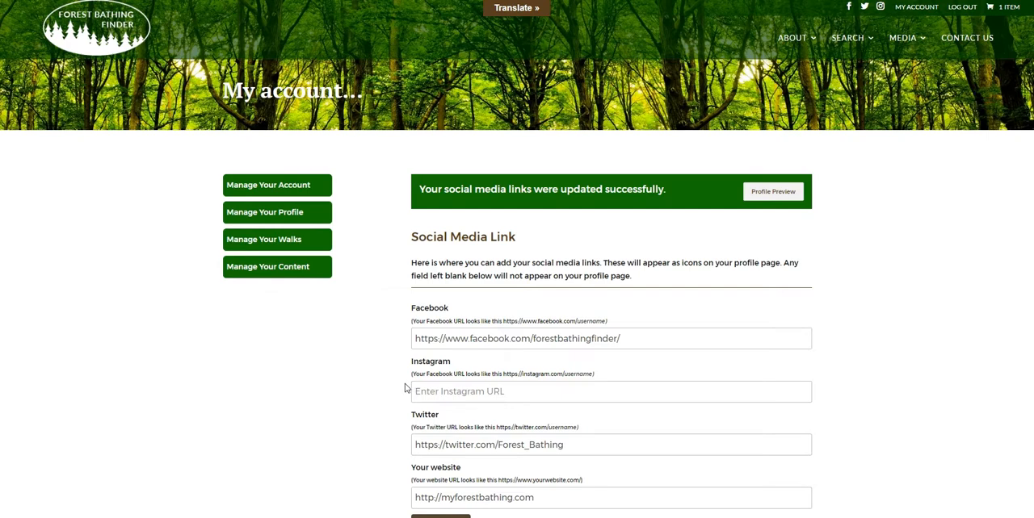
- Preview the profile, check its Connect links including the email message form, and close the preview
click(767, 192)
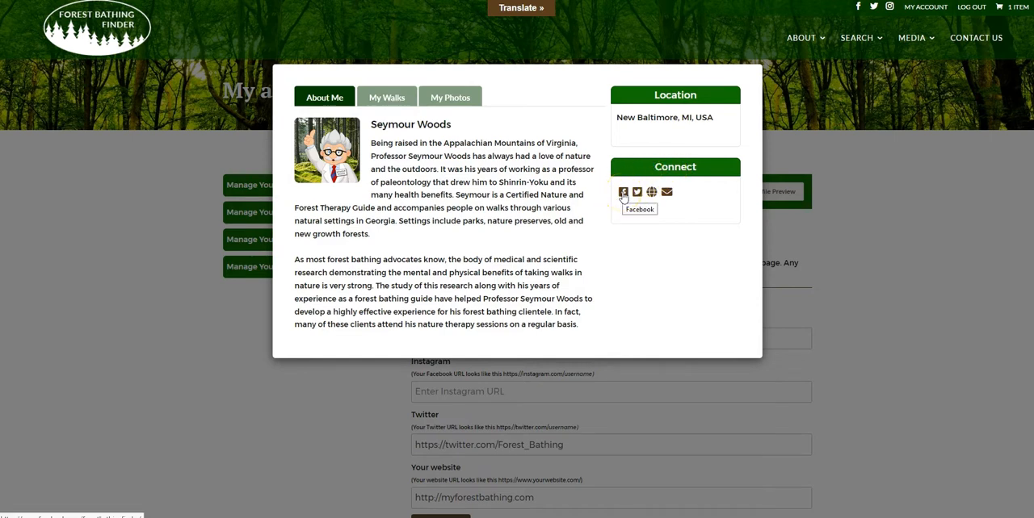
click(638, 195)
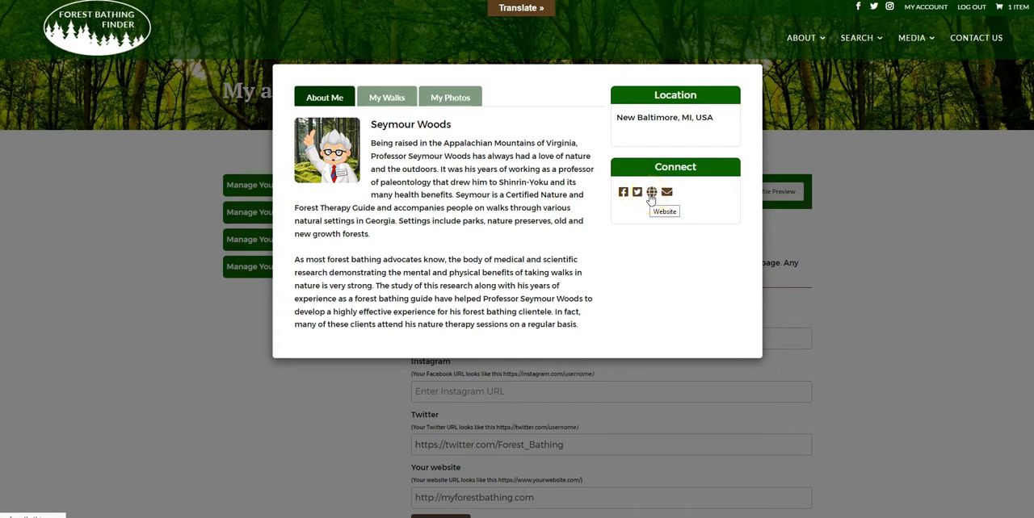
click(665, 195)
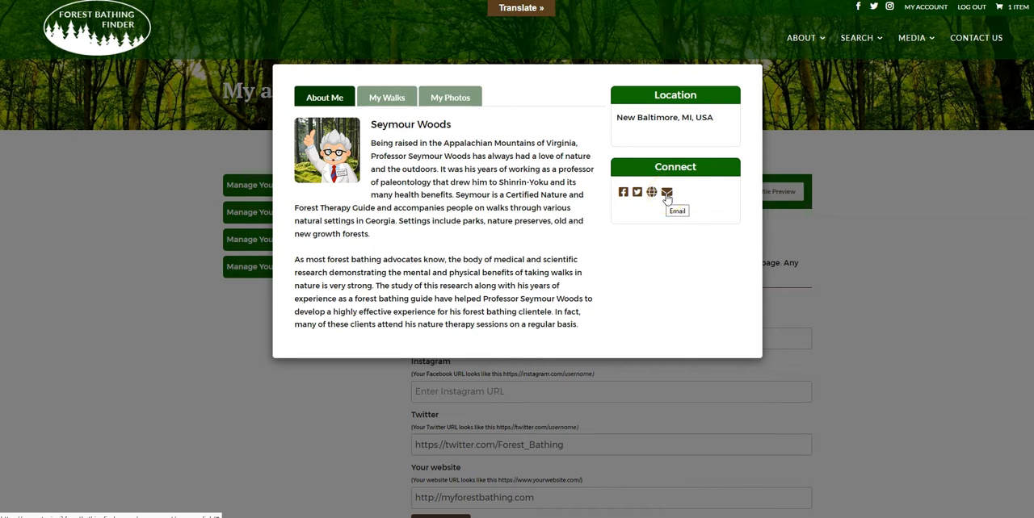
click(665, 196)
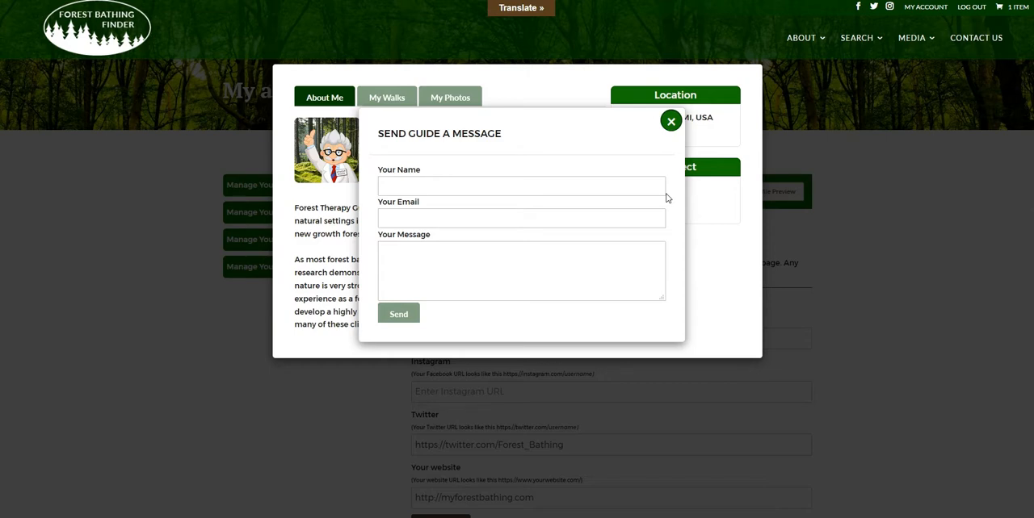
click(670, 121)
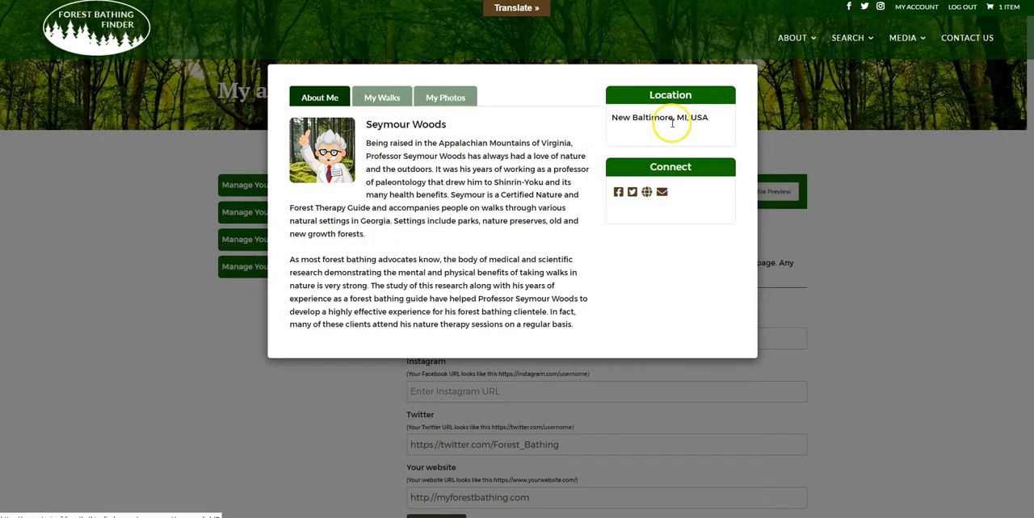
click(839, 175)
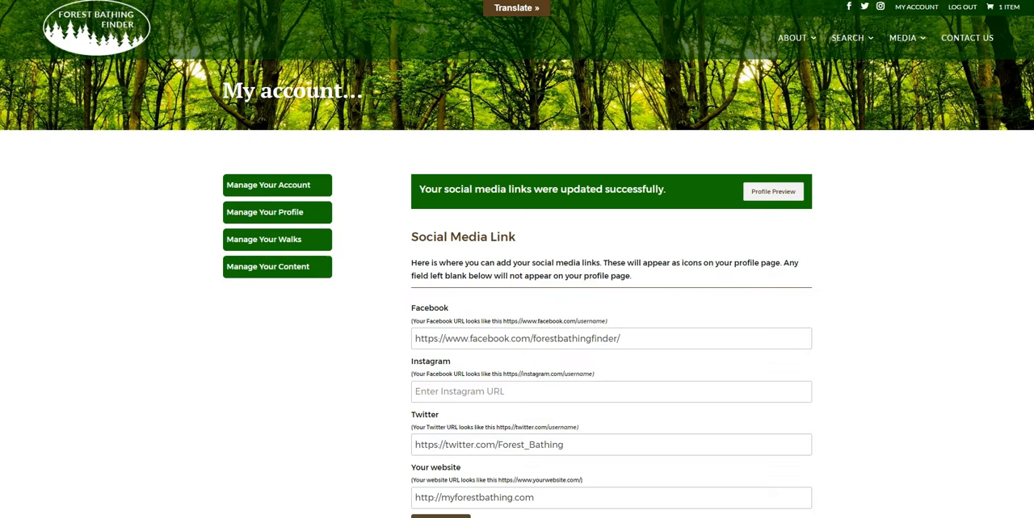
- Open the Certifications page of the guide profile
click(276, 218)
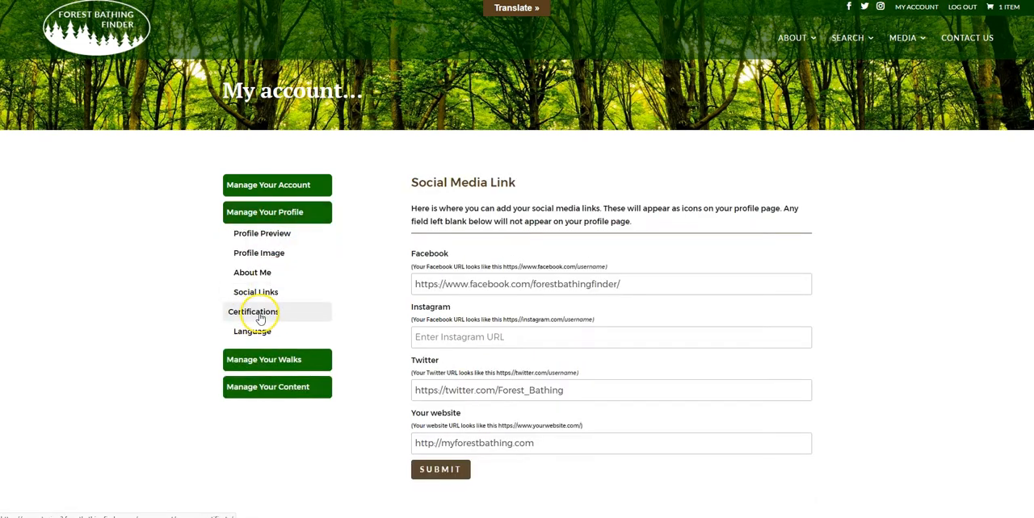
click(260, 319)
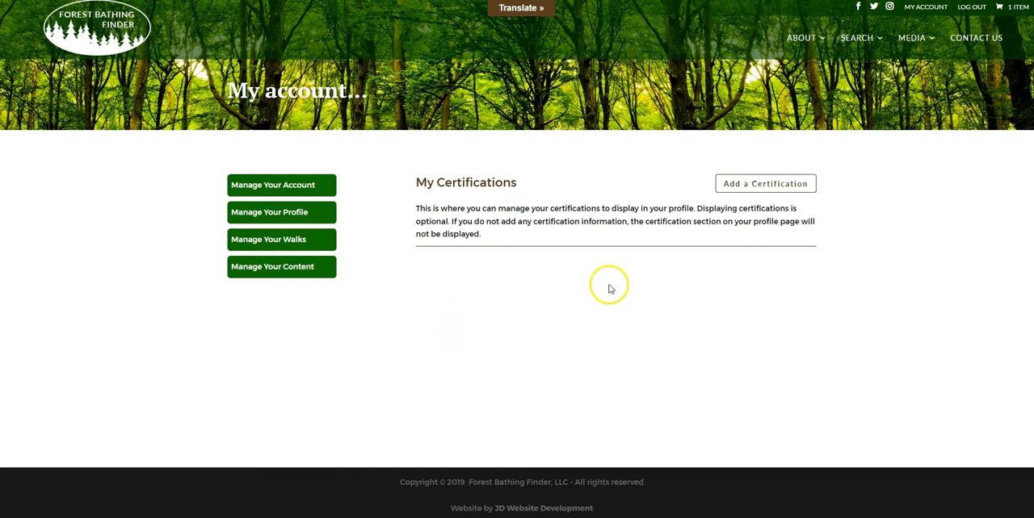
- Add a certification named My Certification without an image and submit it
click(771, 187)
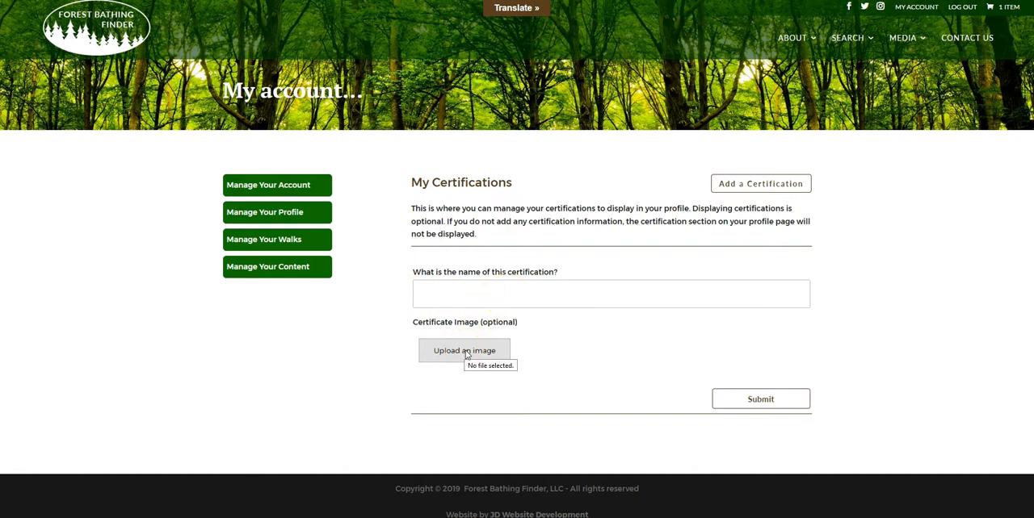
click(452, 296)
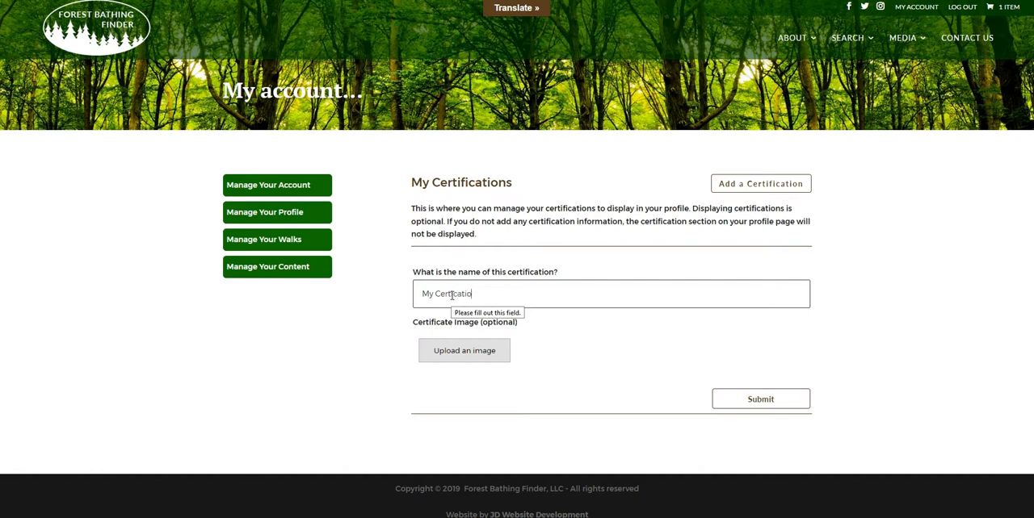
click(477, 305)
click(455, 297)
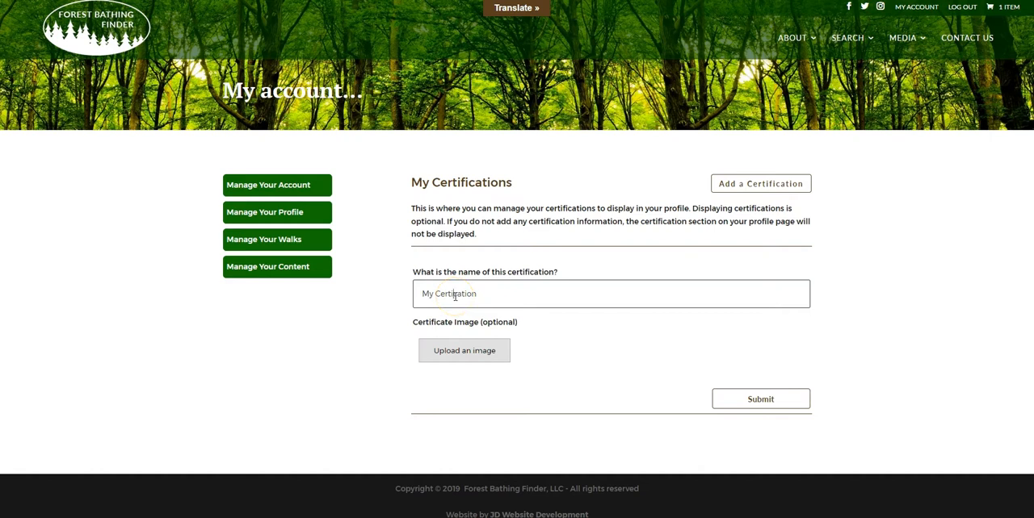
text(fi)
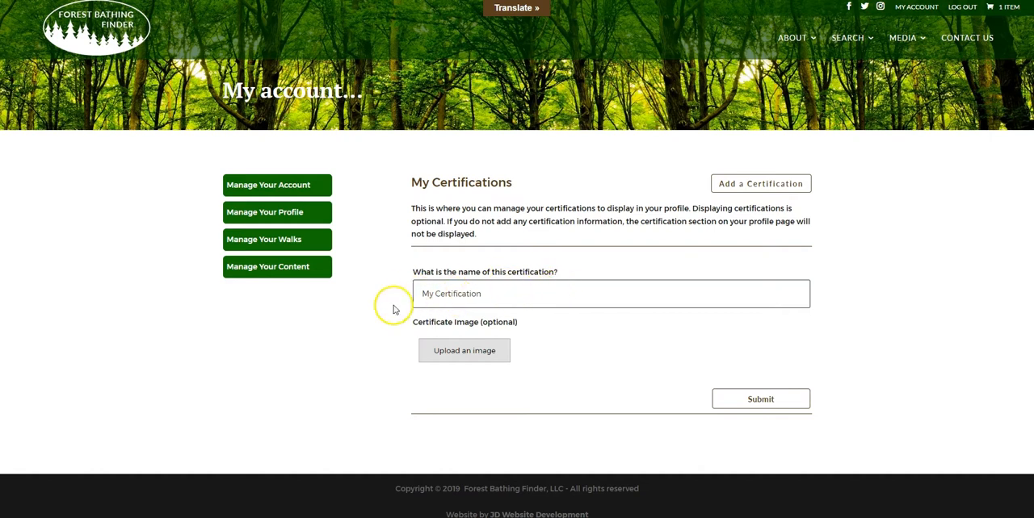
click(756, 400)
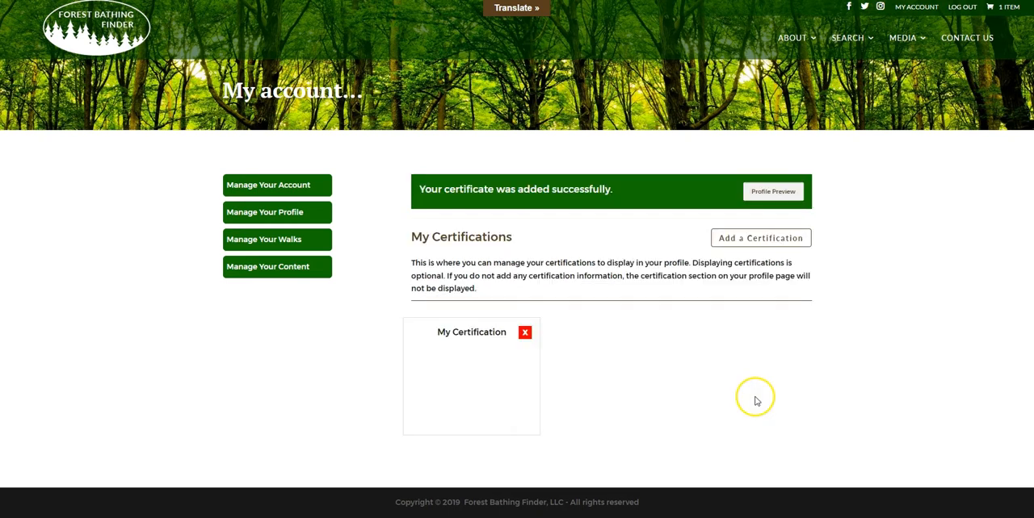
- Preview the profile to check how the image-less certification is listed, and close the preview
drag(436, 331, 499, 331)
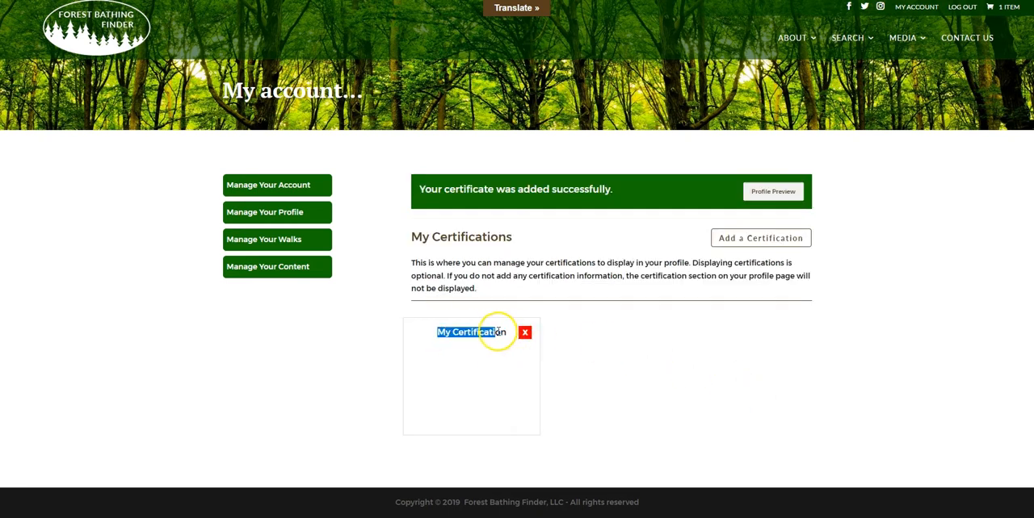
click(766, 192)
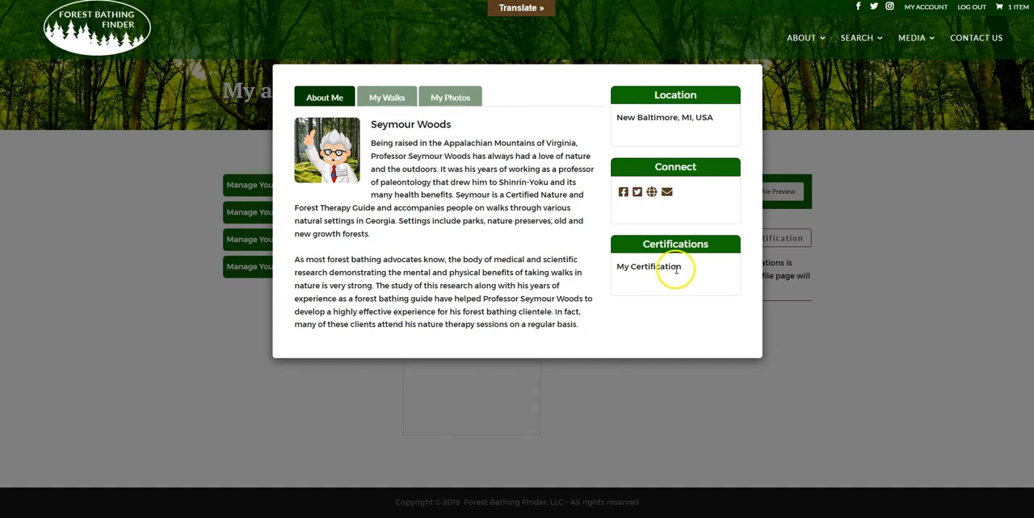
click(832, 162)
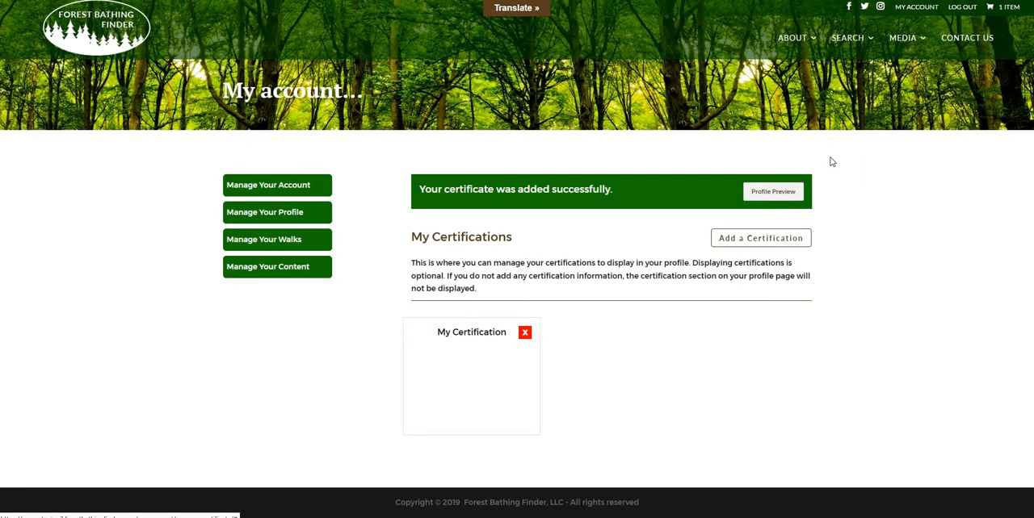
- Delete the My Certification entry that has no image
click(525, 333)
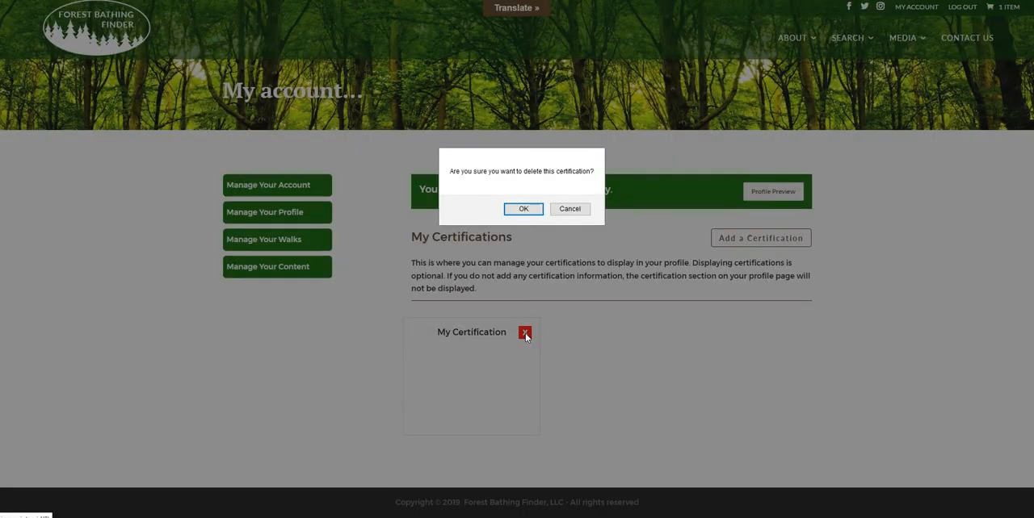
click(521, 211)
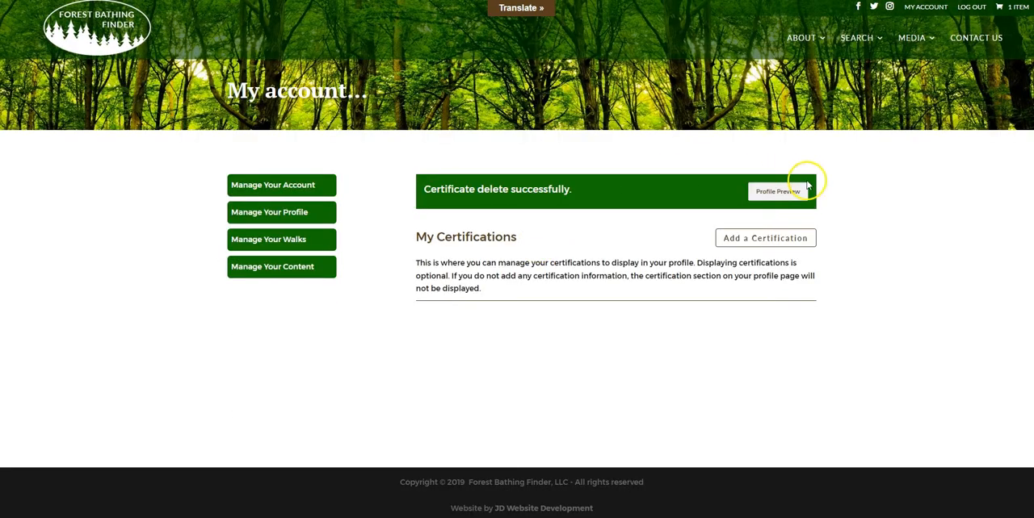
- Add a certification named My Certification with the image training_certficate.jpg and submit it
click(755, 244)
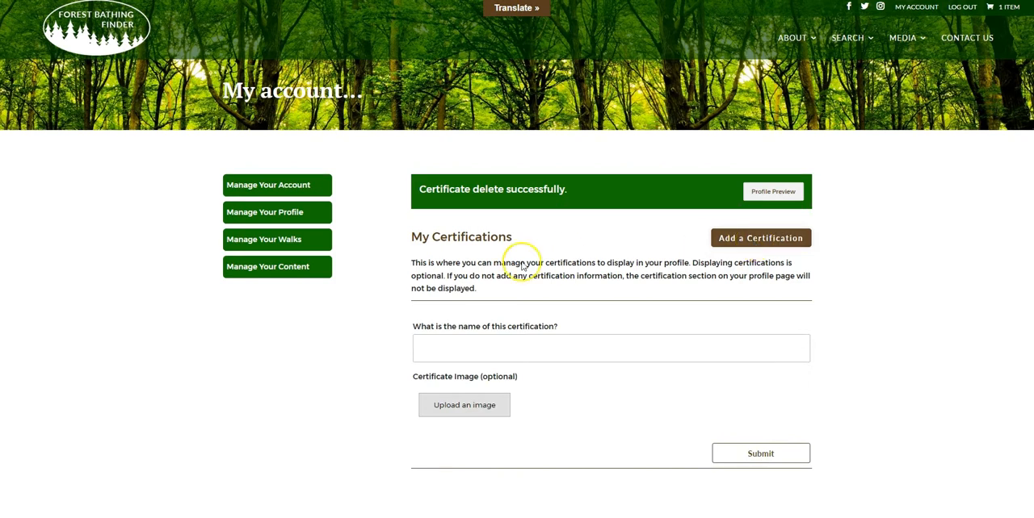
click(461, 348)
text(My Certif)
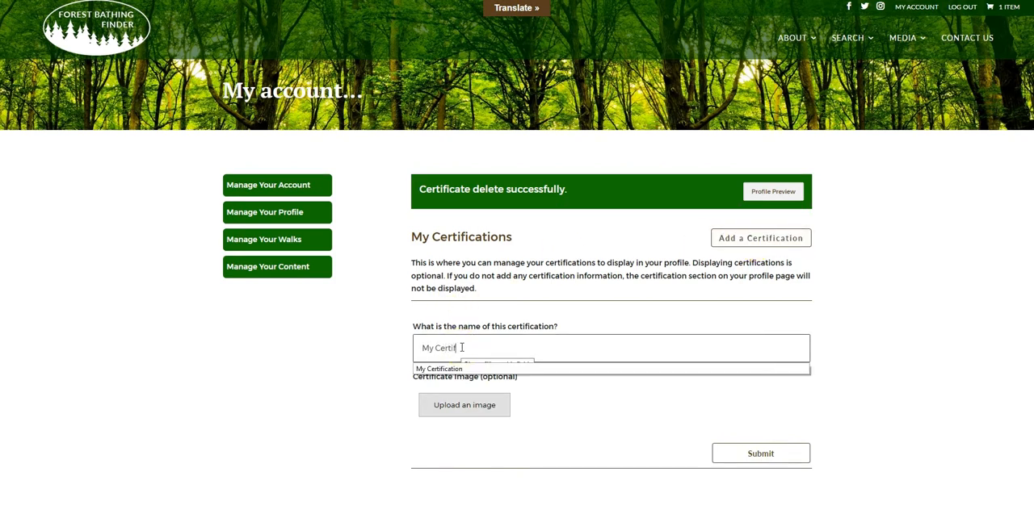
text(ication)
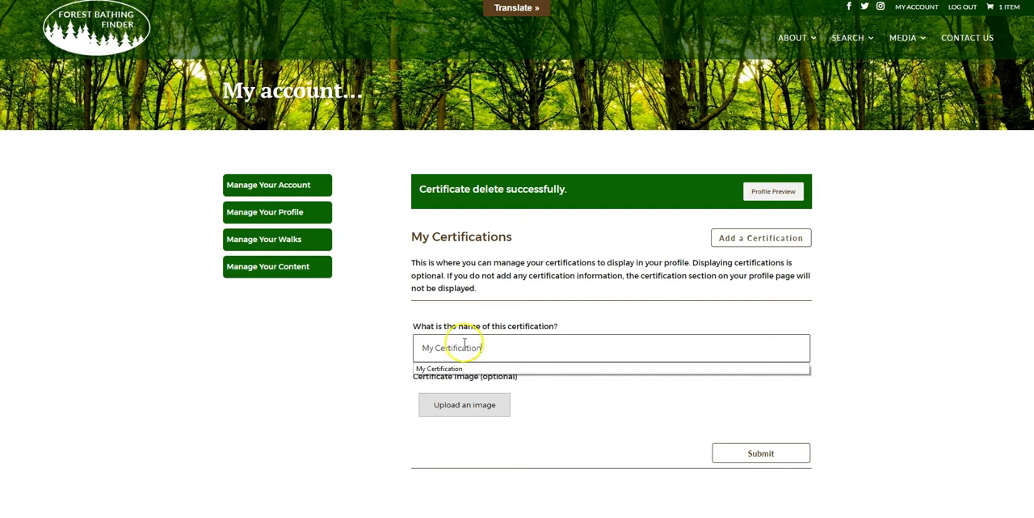
click(461, 407)
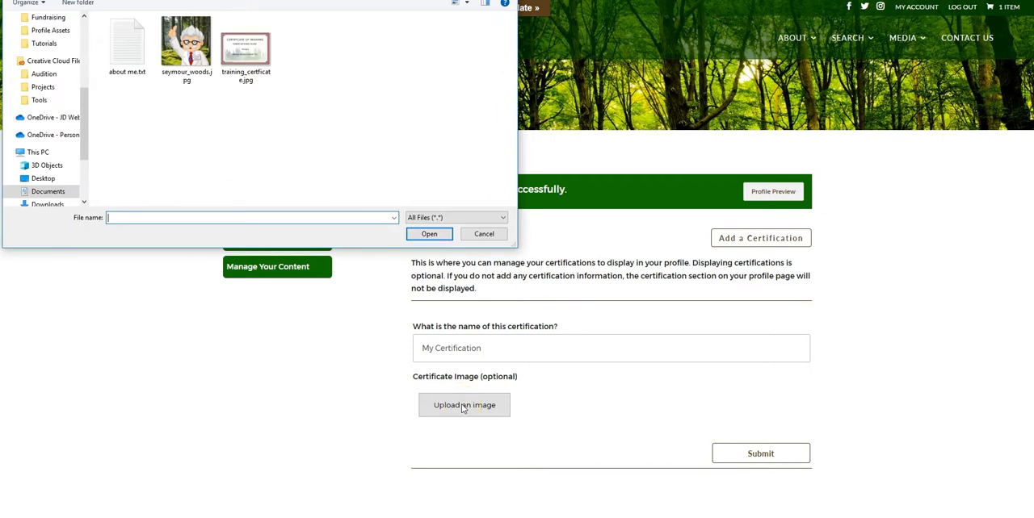
click(252, 59)
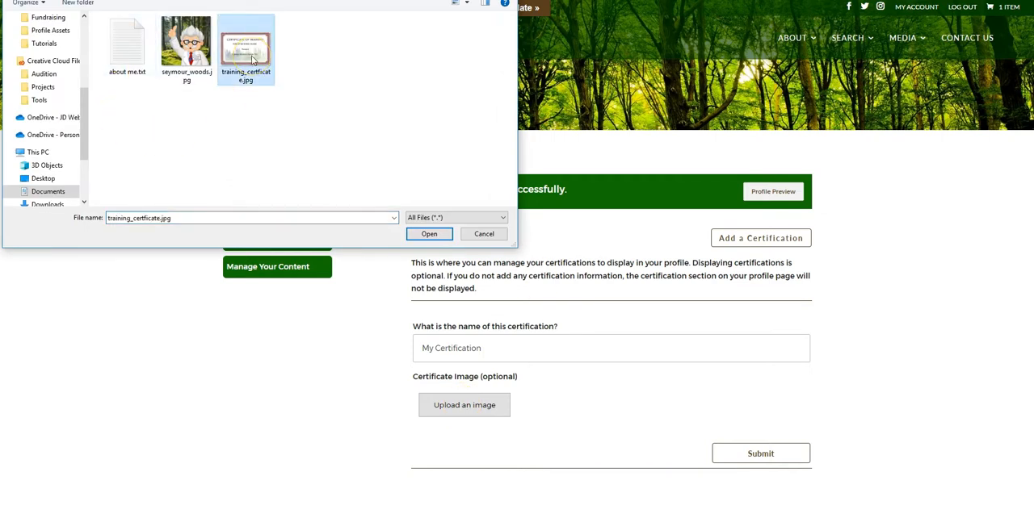
click(429, 234)
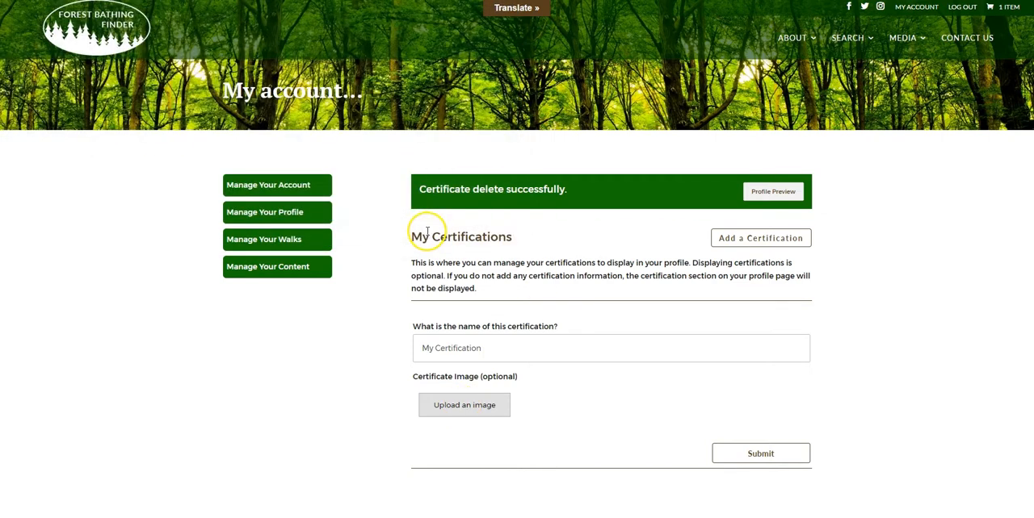
scroll(710, 339, down, 2)
click(751, 423)
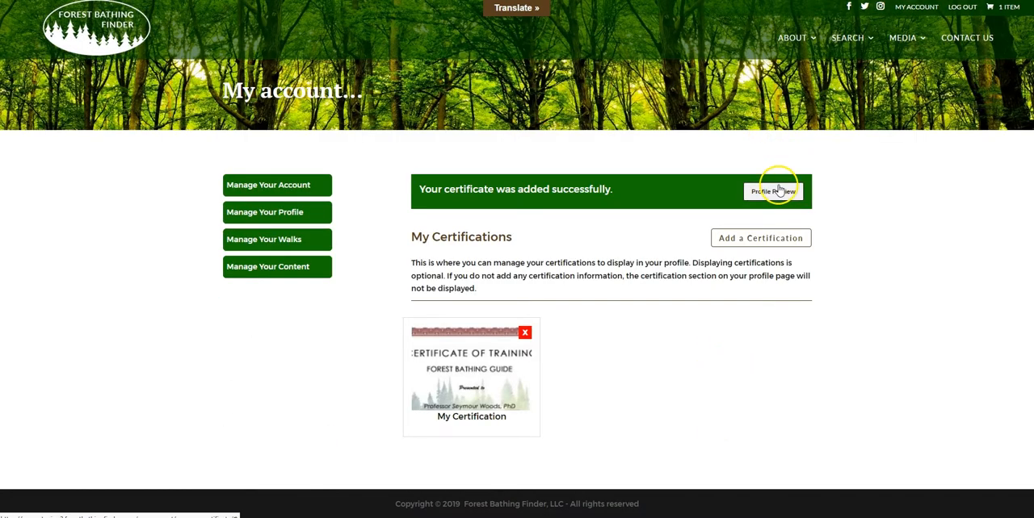
- Preview the profile, view the certificate image linked under Certifications, and close both the image and the preview
click(775, 191)
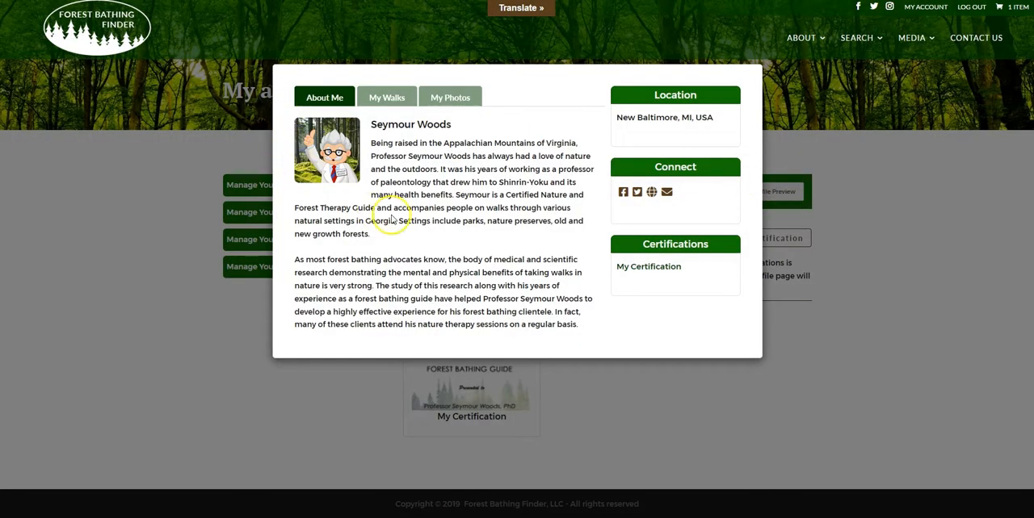
click(650, 270)
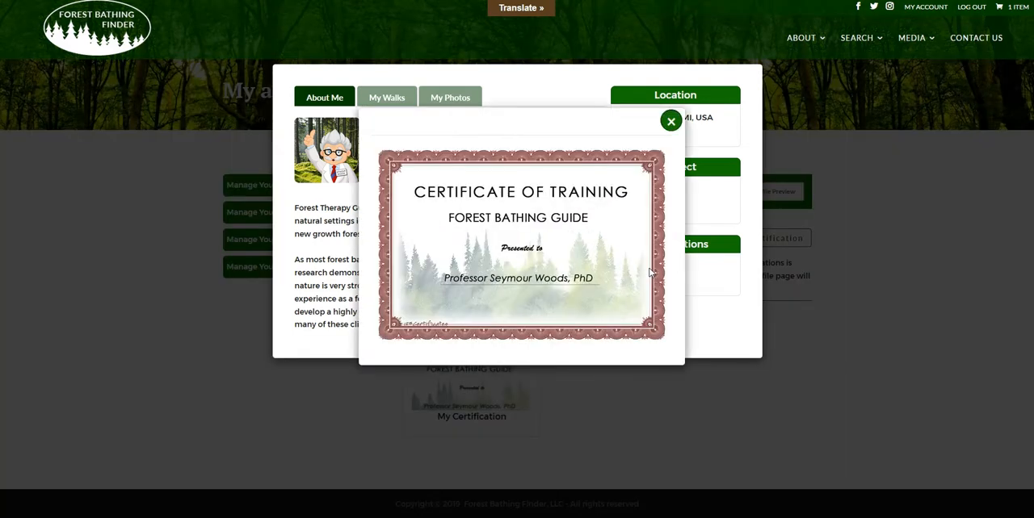
click(476, 301)
click(670, 124)
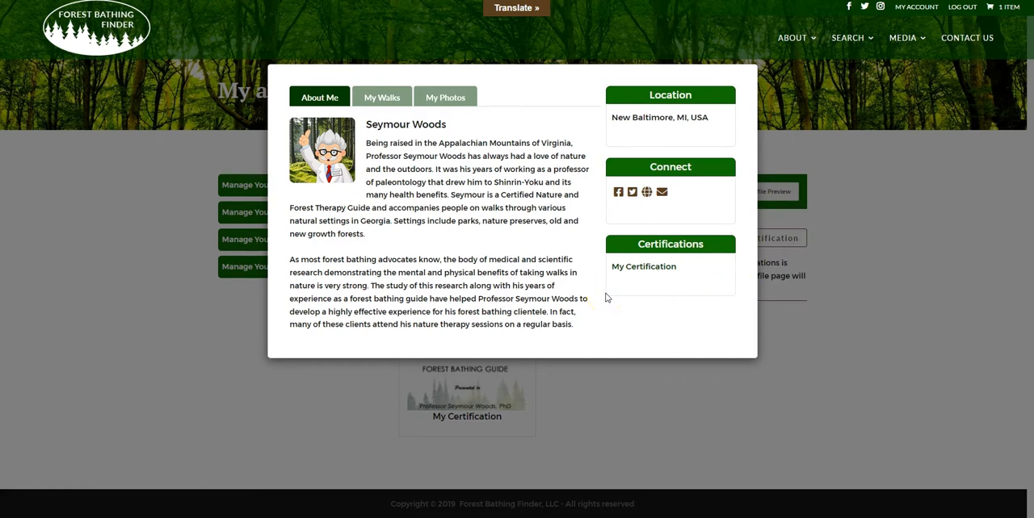
click(843, 165)
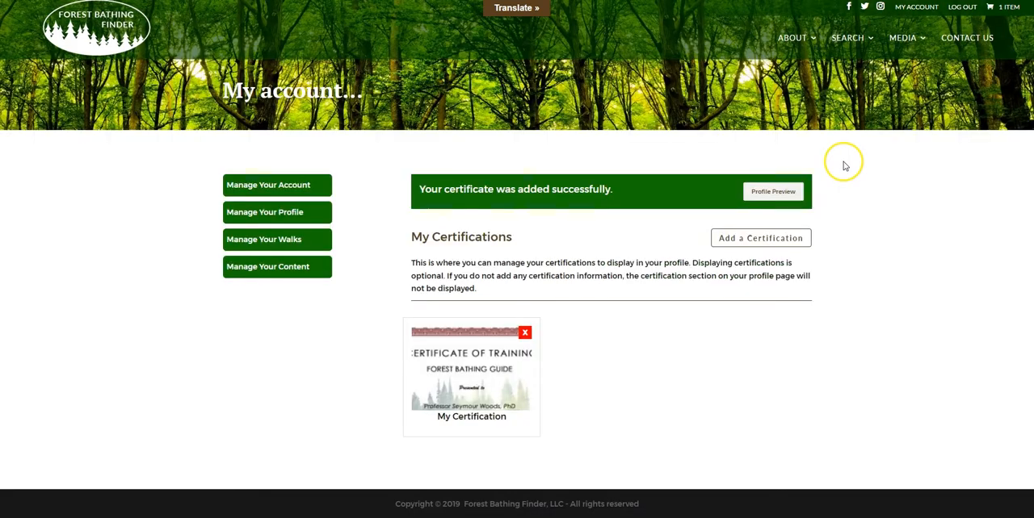
- Add English, Spanish; Castilian and French as the profile's spoken languages and submit them
click(283, 221)
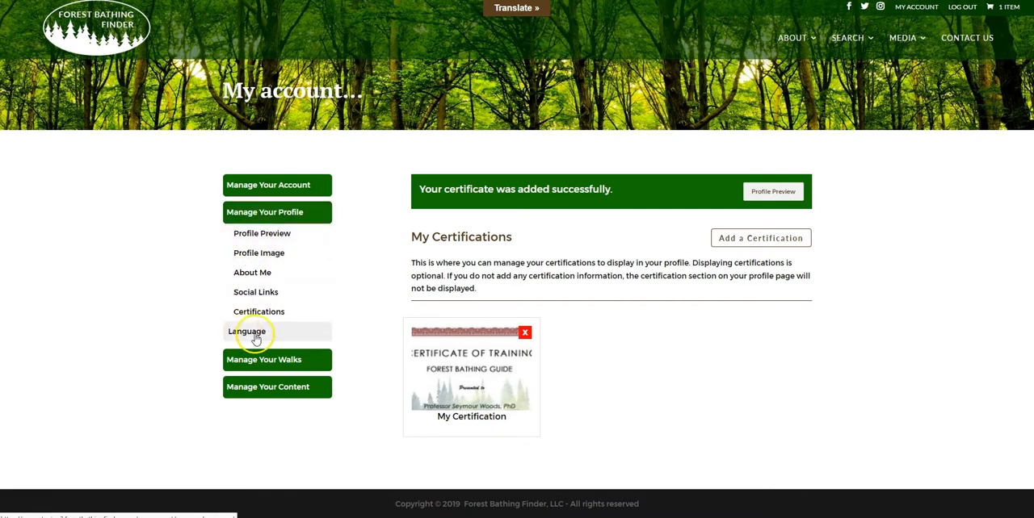
click(253, 339)
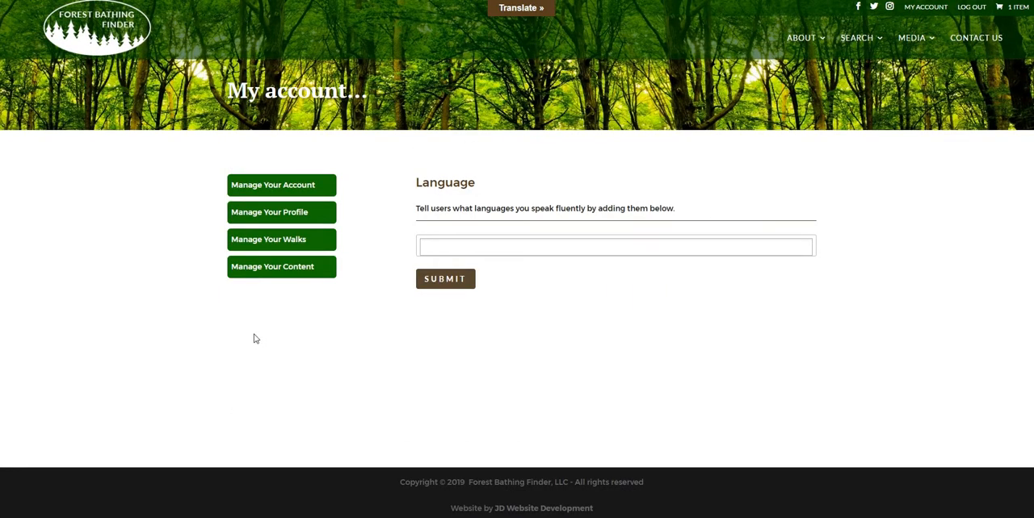
click(446, 248)
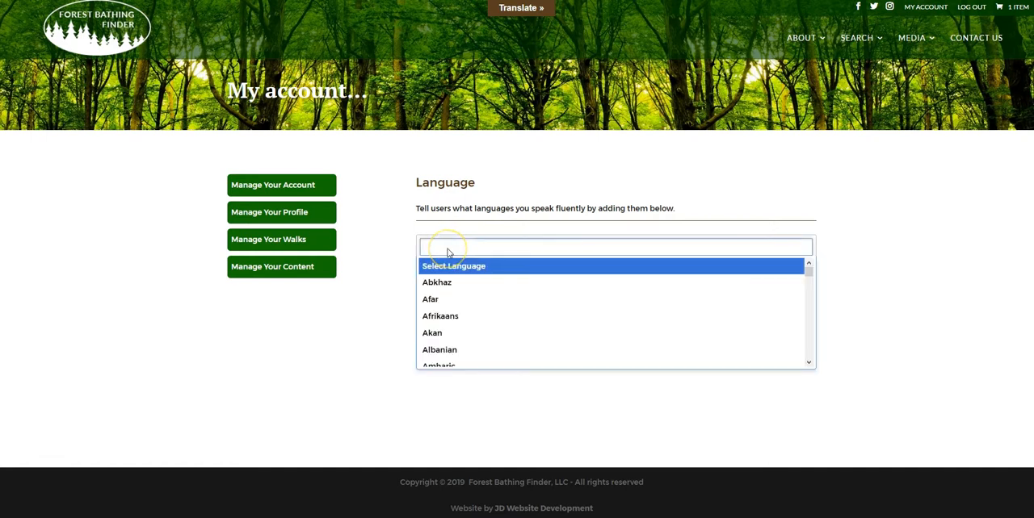
text(engli)
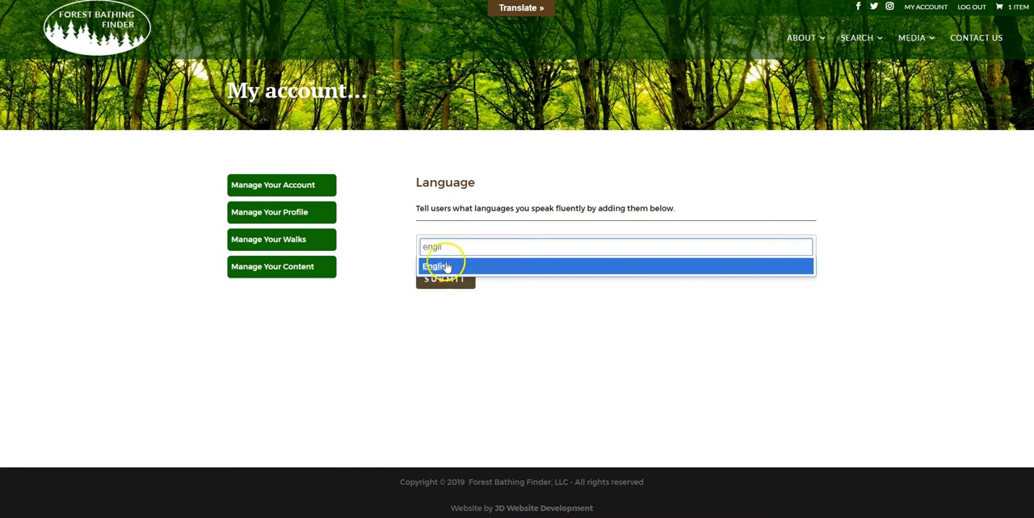
click(441, 269)
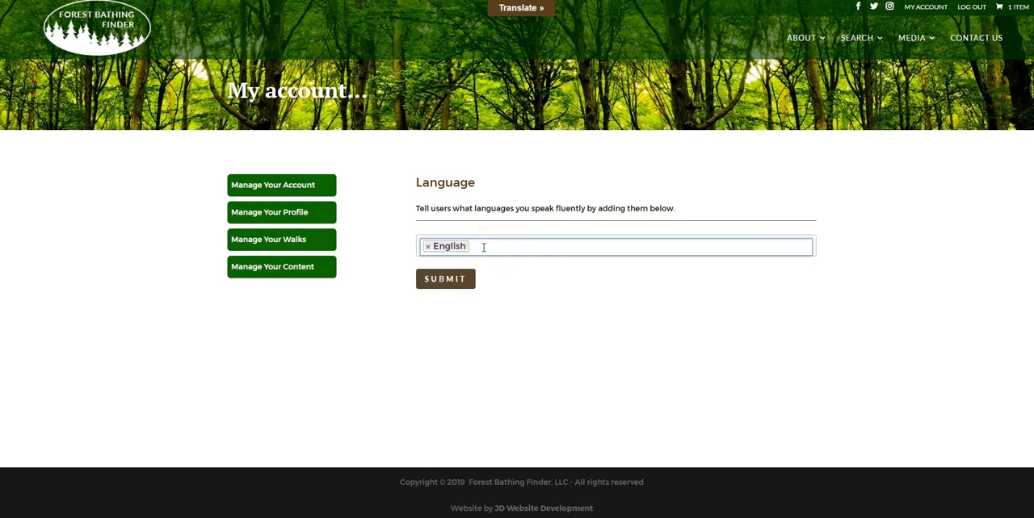
text(spanish)
click(453, 267)
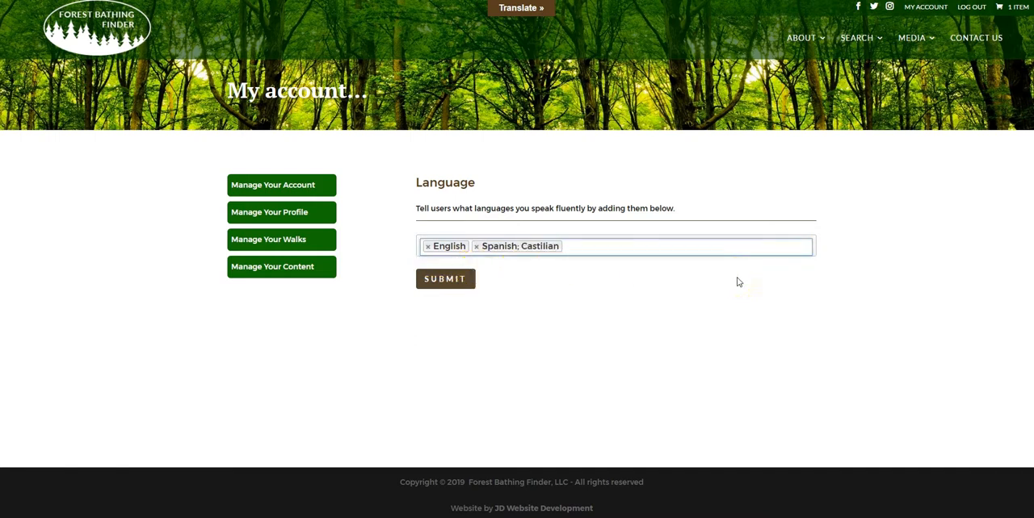
text(french)
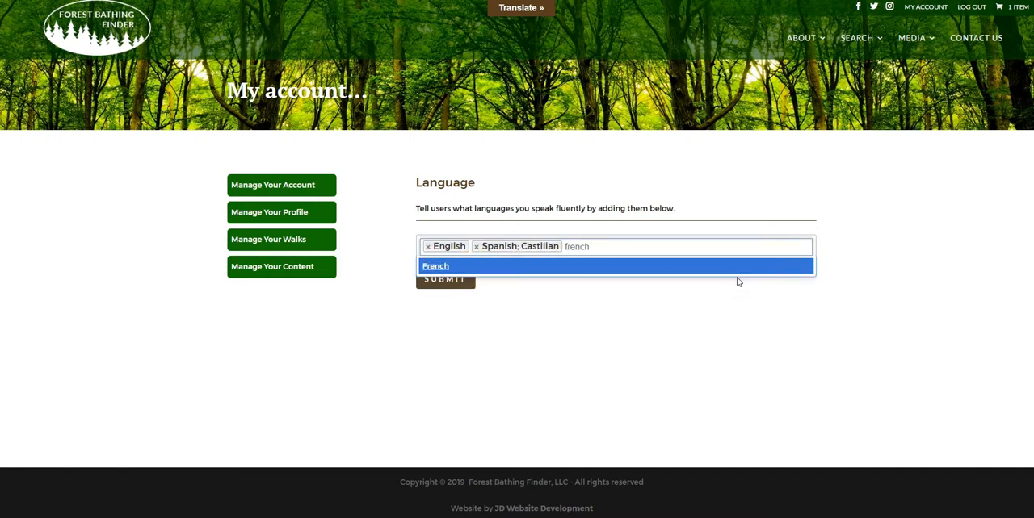
click(445, 267)
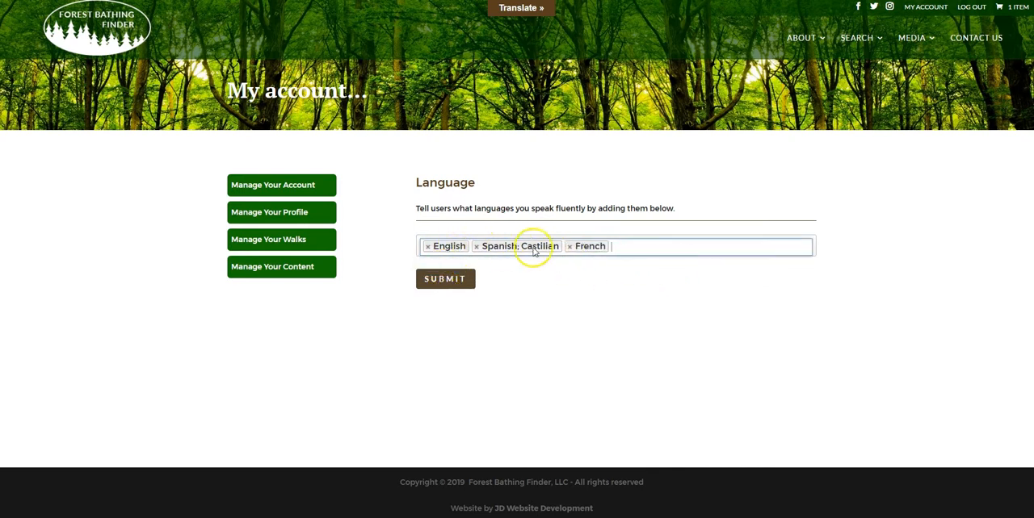
click(446, 282)
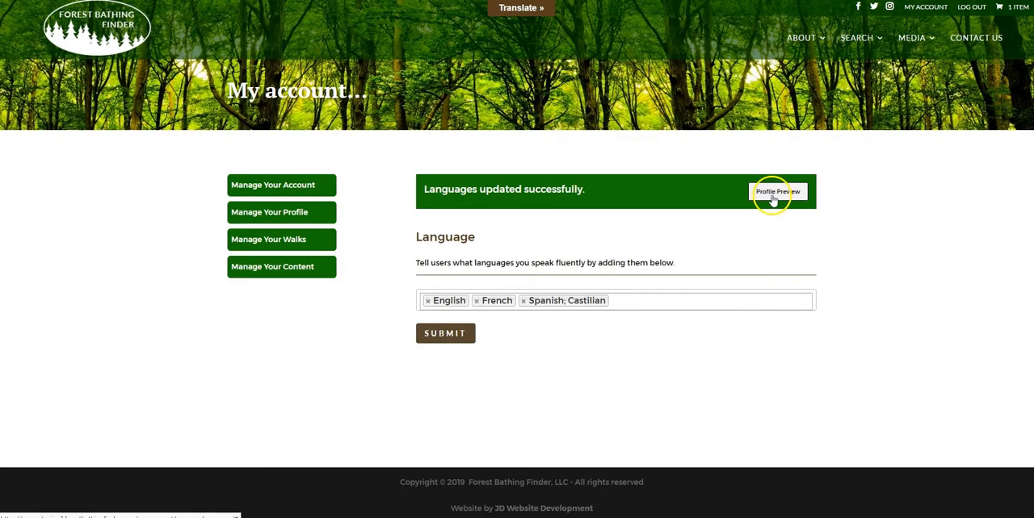
- Preview the completed profile, review its biography text and languages, and view the certificate image from the Certifications section
click(777, 192)
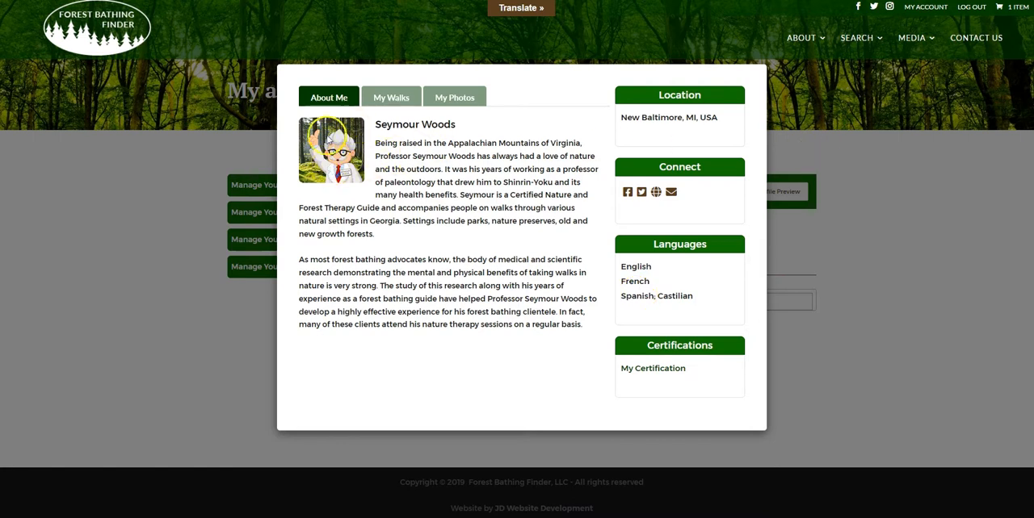
drag(381, 144, 604, 327)
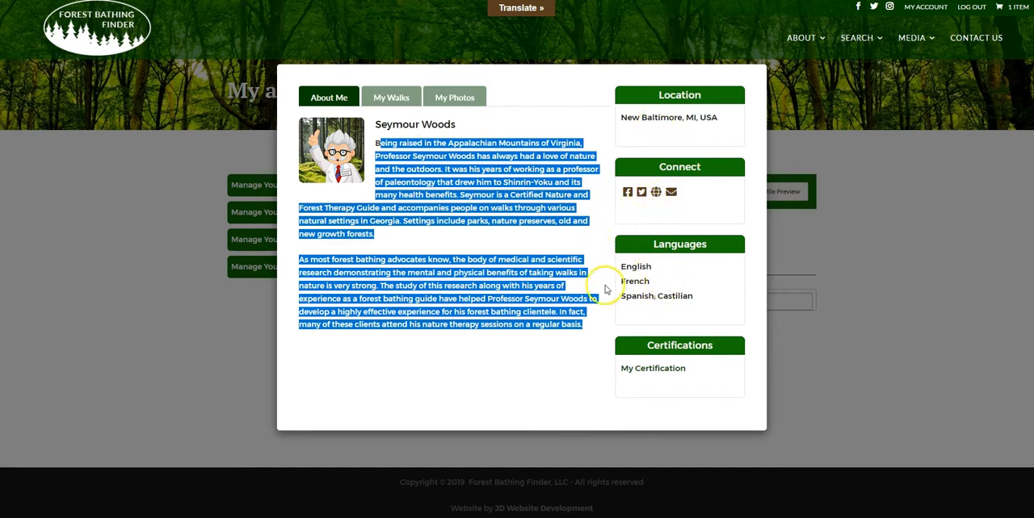
click(597, 365)
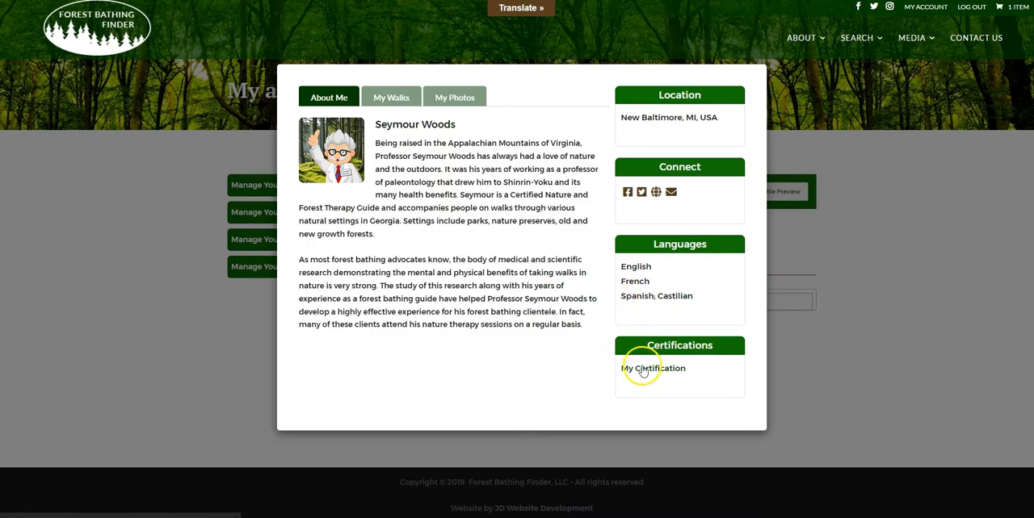
click(650, 369)
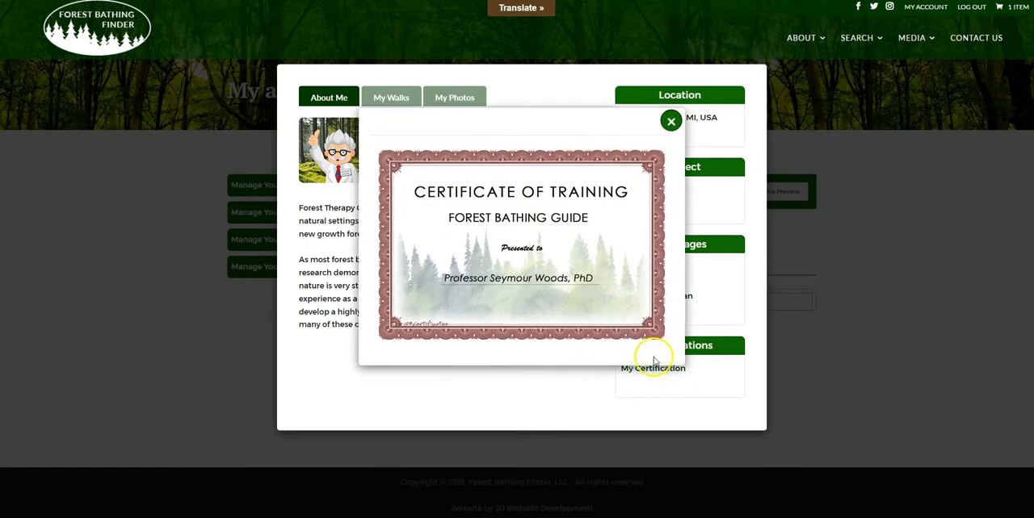